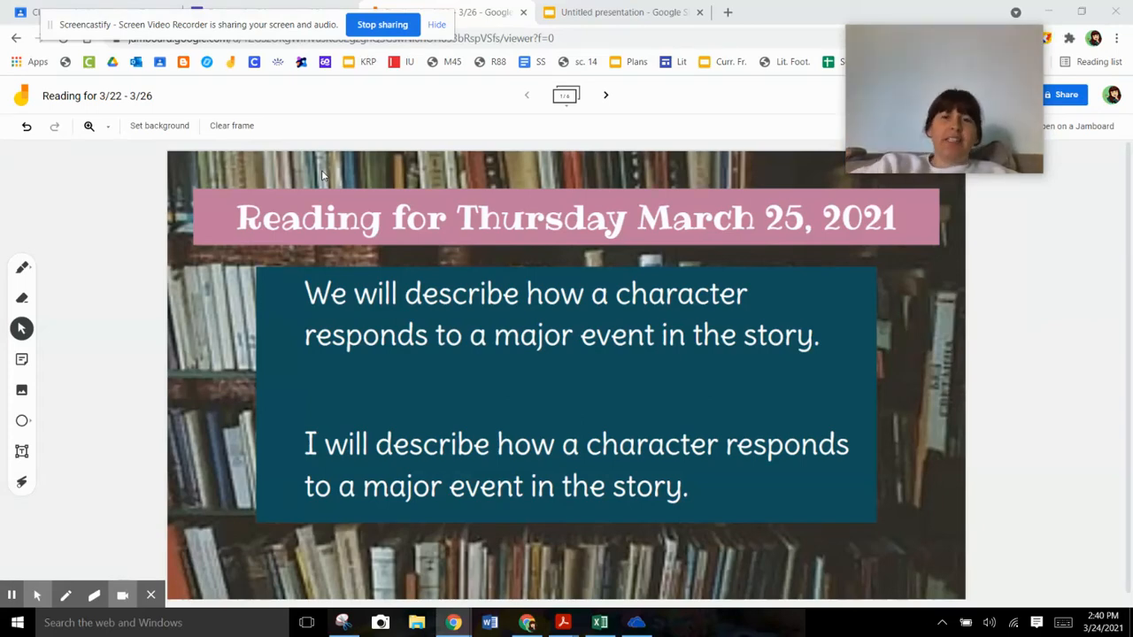
Step: With black pen, cross out 'Thursday' in the title and handwrite a correction above it
left_click(22, 268)
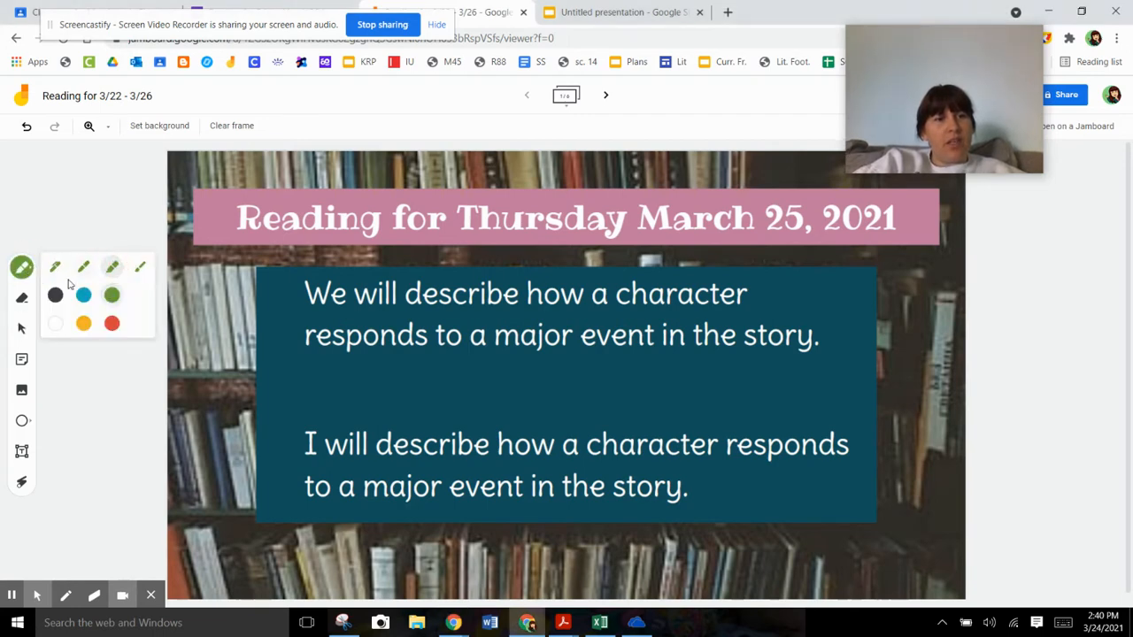
left_click(55, 295)
left_click_drag(487, 235, 619, 186)
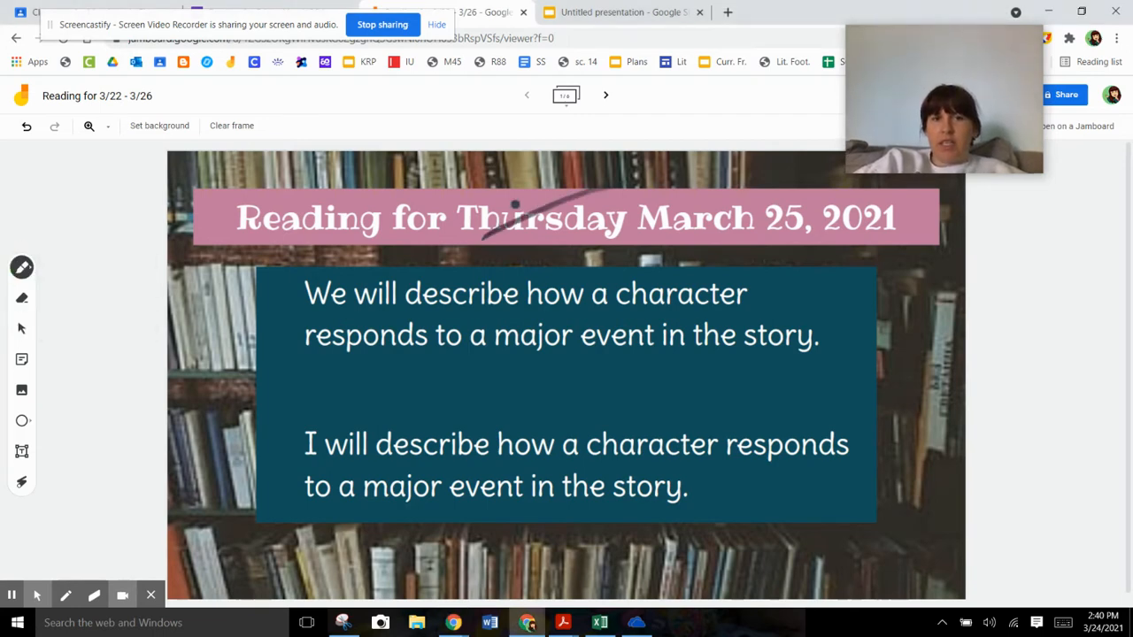
left_click_drag(489, 193, 615, 237)
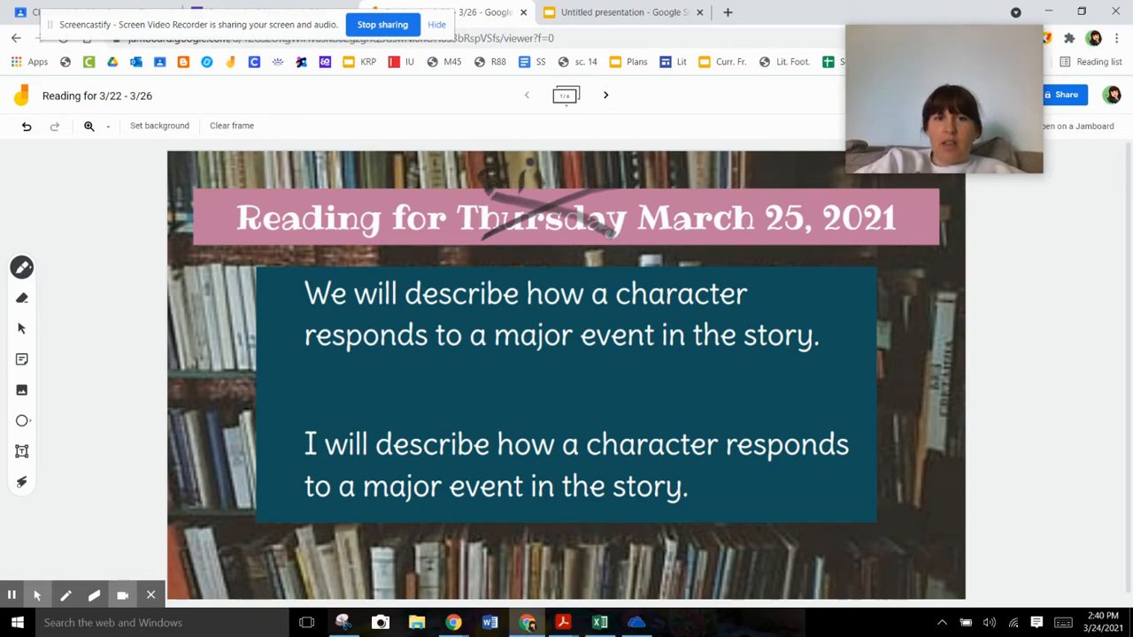
mouse_move(548, 177)
left_mouse_down()
mouse_move(598, 202)
mouse_move(608, 182)
mouse_move(623, 204)
left_mouse_up()
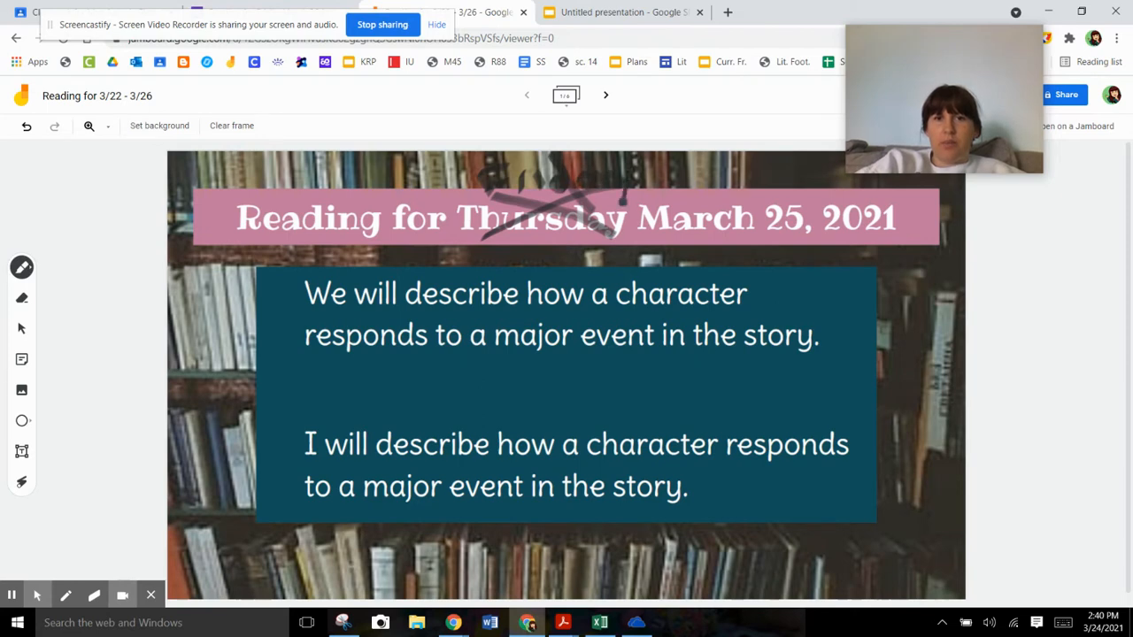
left_click_drag(504, 174, 520, 177)
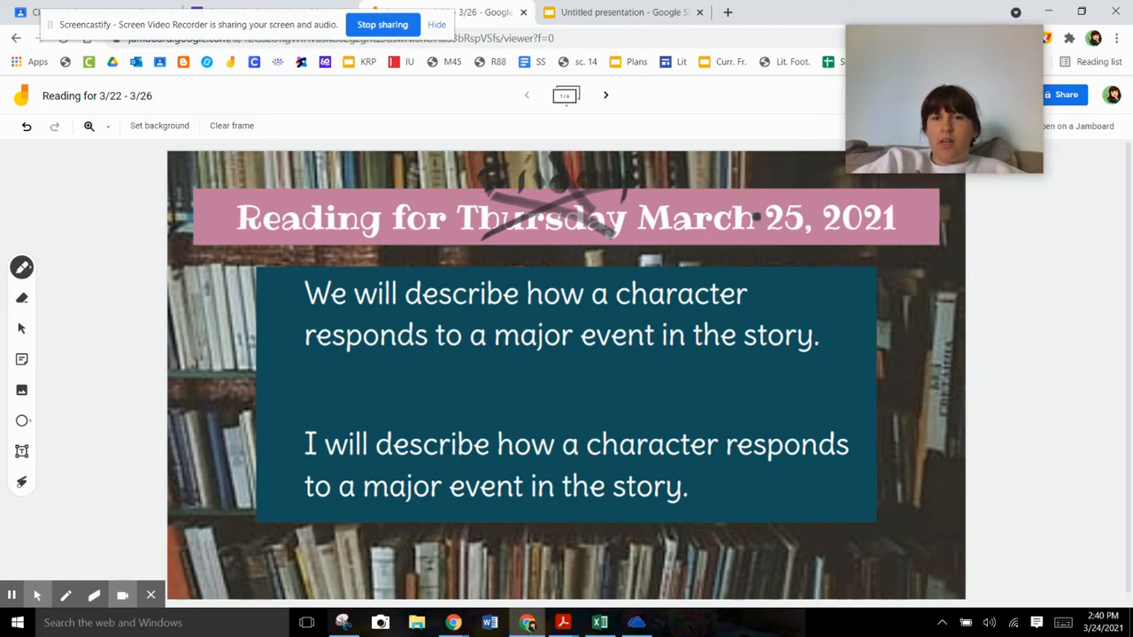
Step: Cross out '25' in the title date and move on to the puppy story frame
left_click_drag(804, 202, 761, 243)
left_click_drag(765, 201, 814, 242)
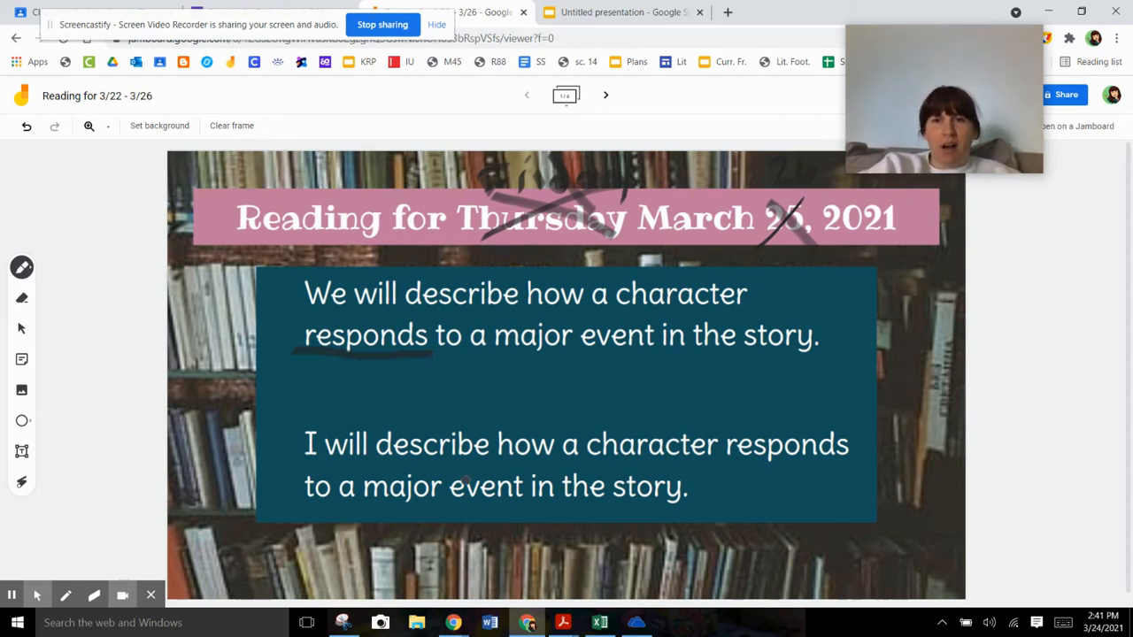
left_click(606, 96)
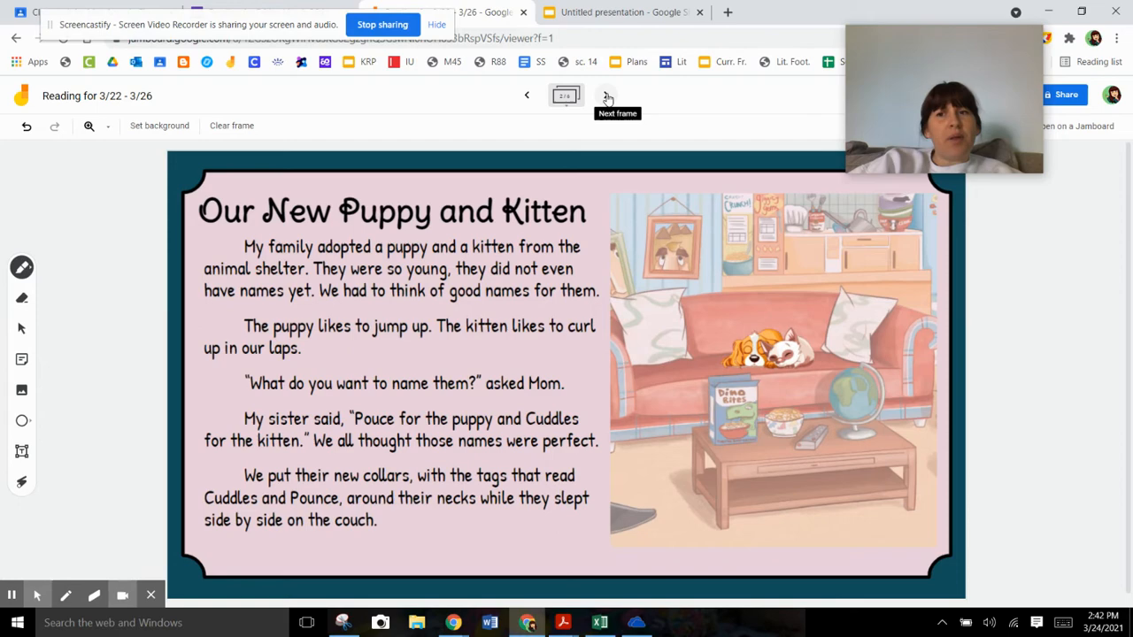
Step: Preview the Major Events and annotated story frames, then return to the vocabulary grid frame
left_click(607, 98)
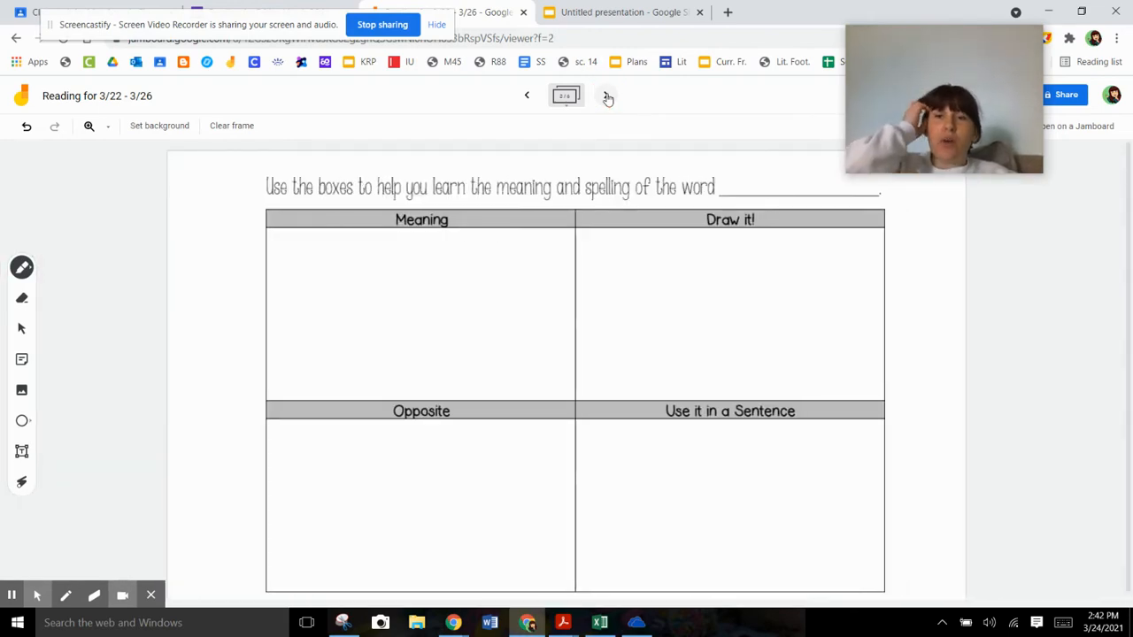
left_click(607, 96)
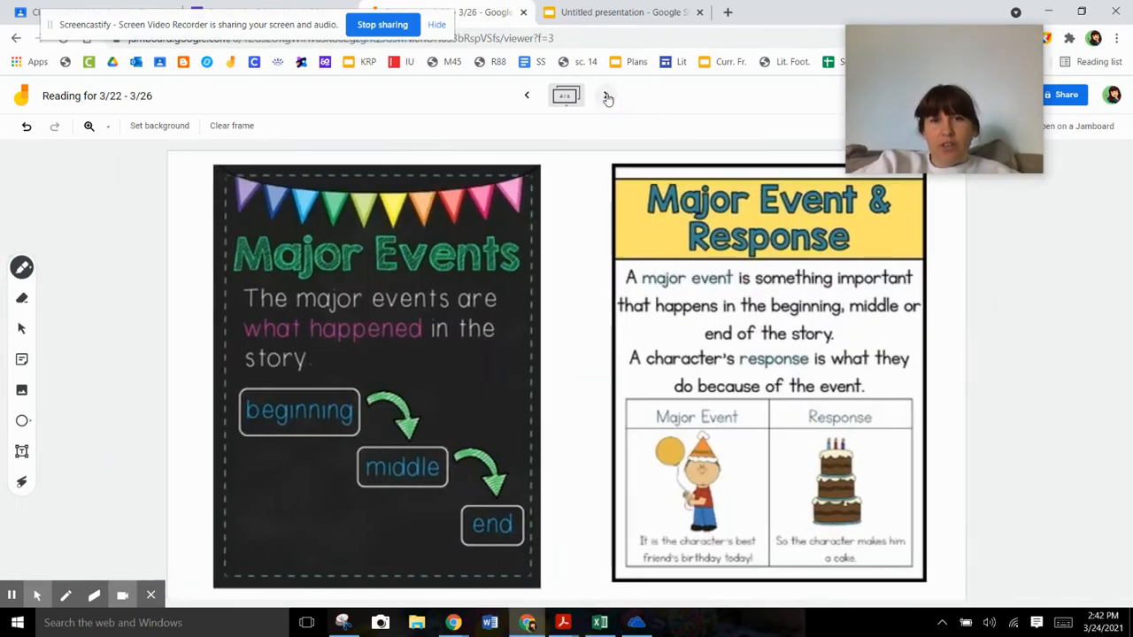
left_click(608, 96)
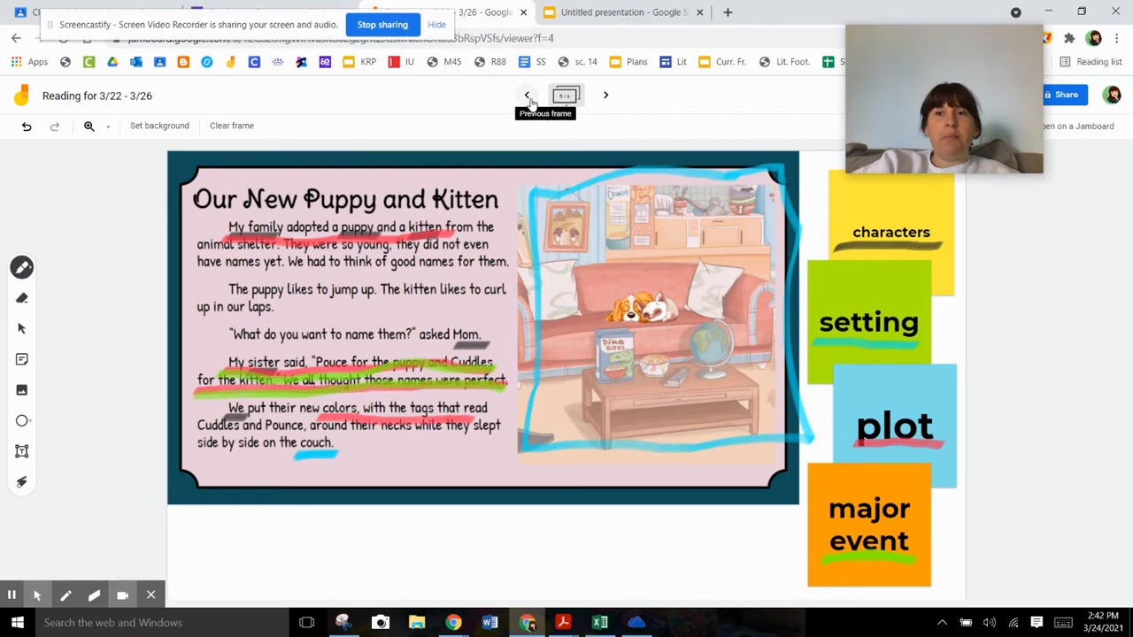
left_click(527, 96)
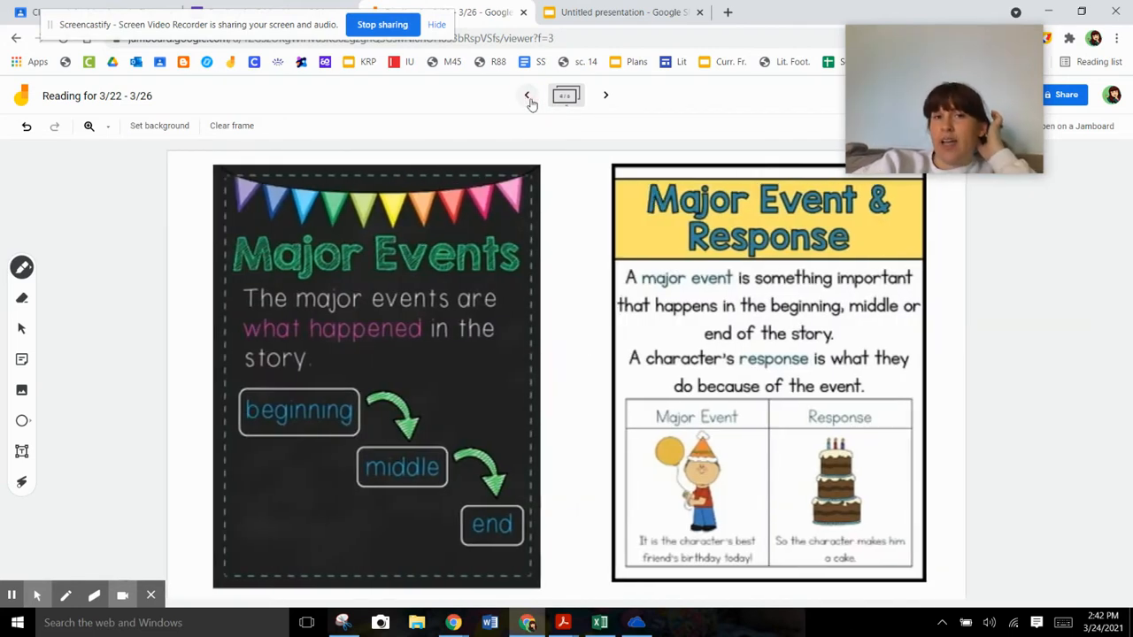
left_click(528, 95)
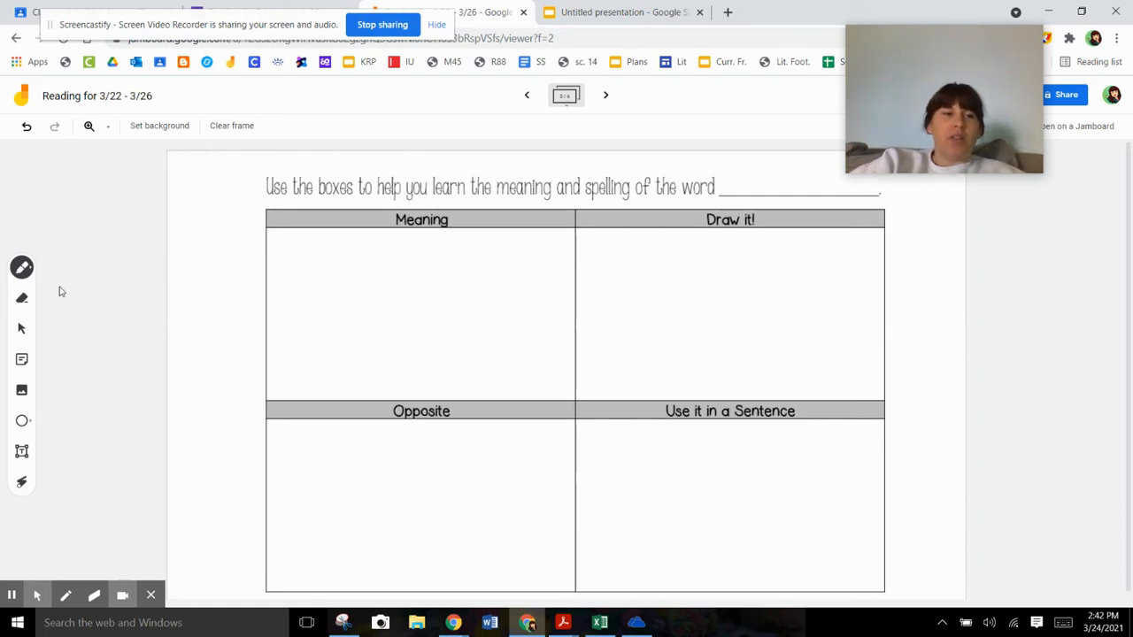
Step: Add a text box in Meaning reading 'how a character reacts or what they do when something big happens'
left_click(22, 450)
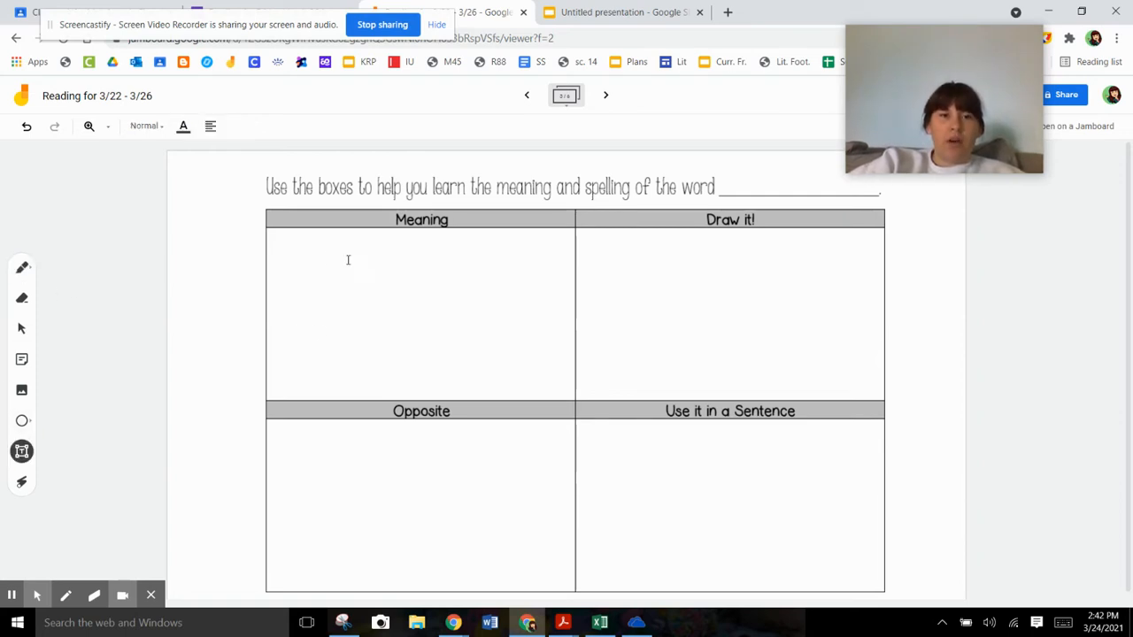
left_click(357, 270)
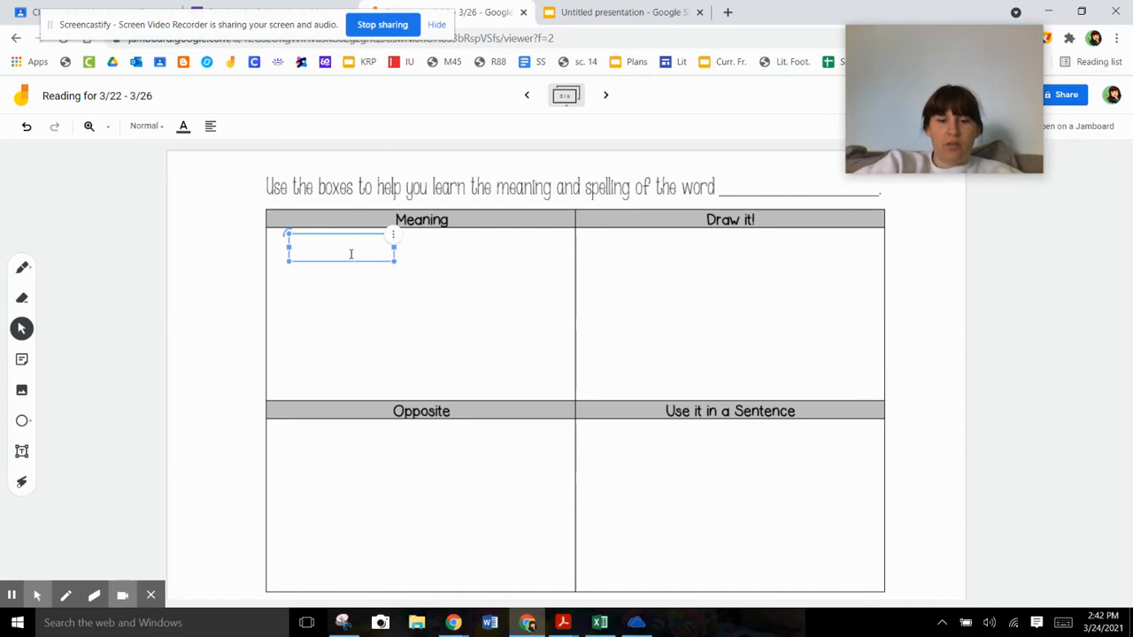
type("how a chr")
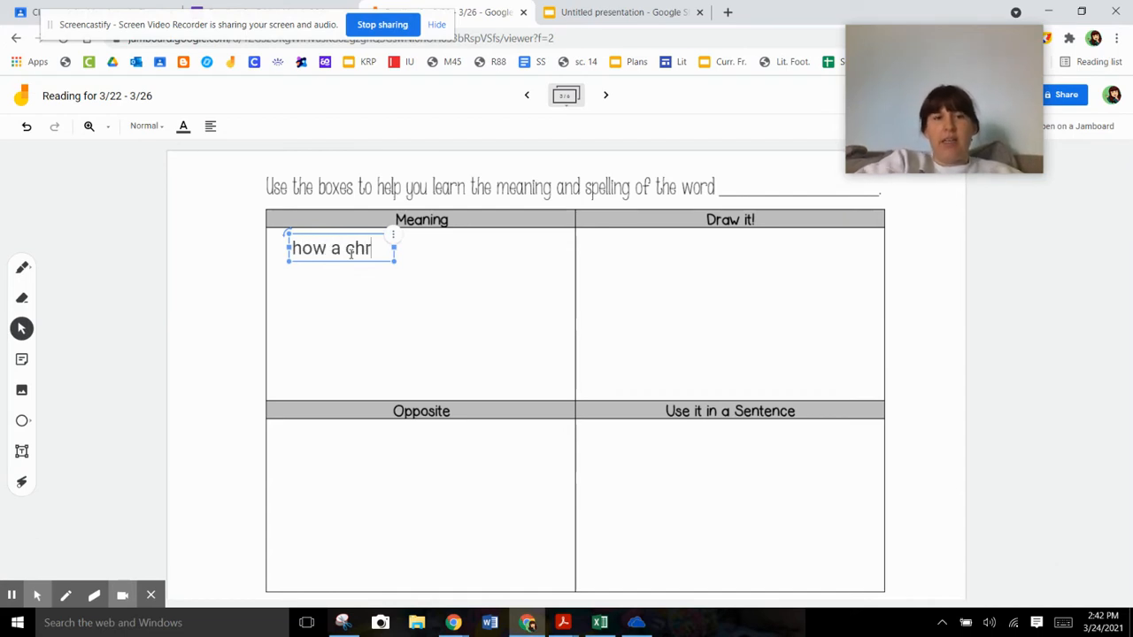
key("BackSpace")
type("arct")
key("BackSpace")
key("BackSpace")
type("a")
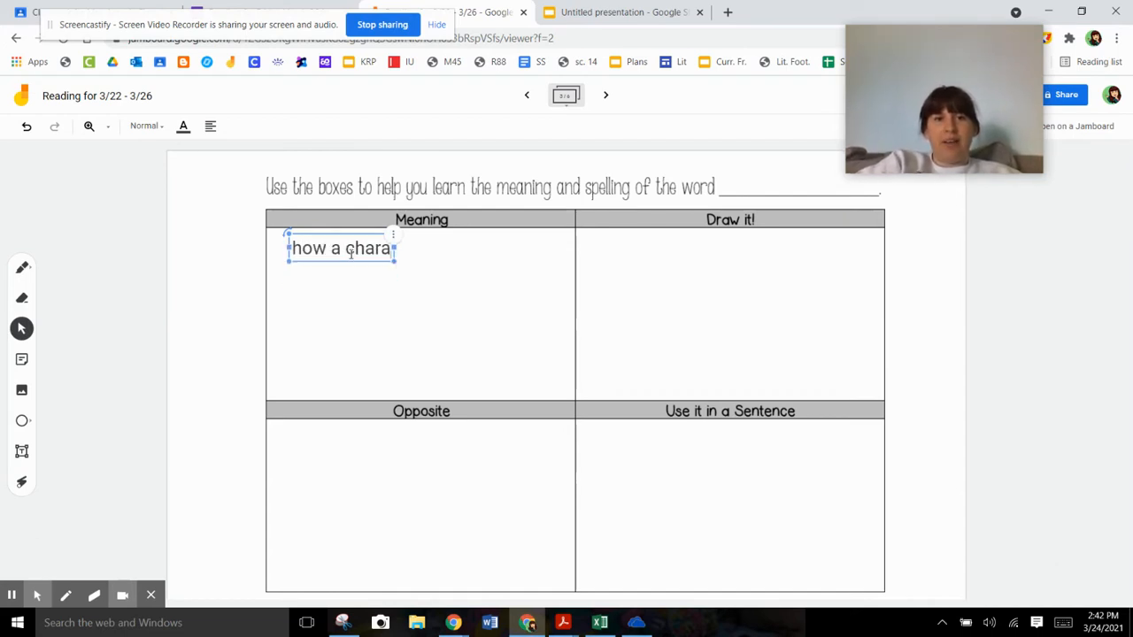
type("cter rea")
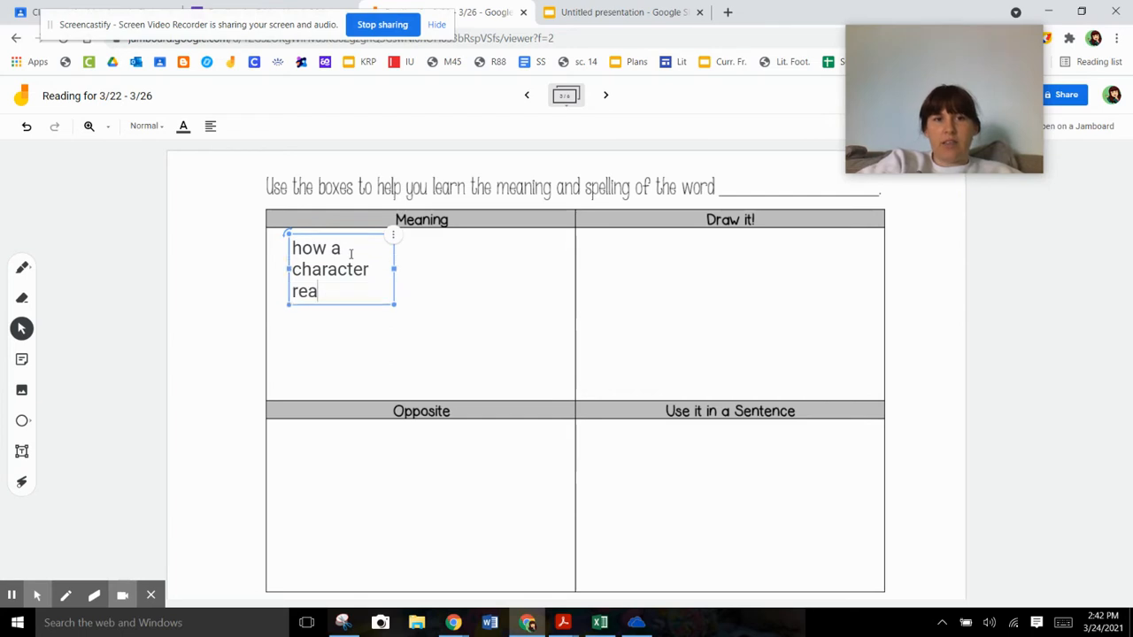
type("cts or ")
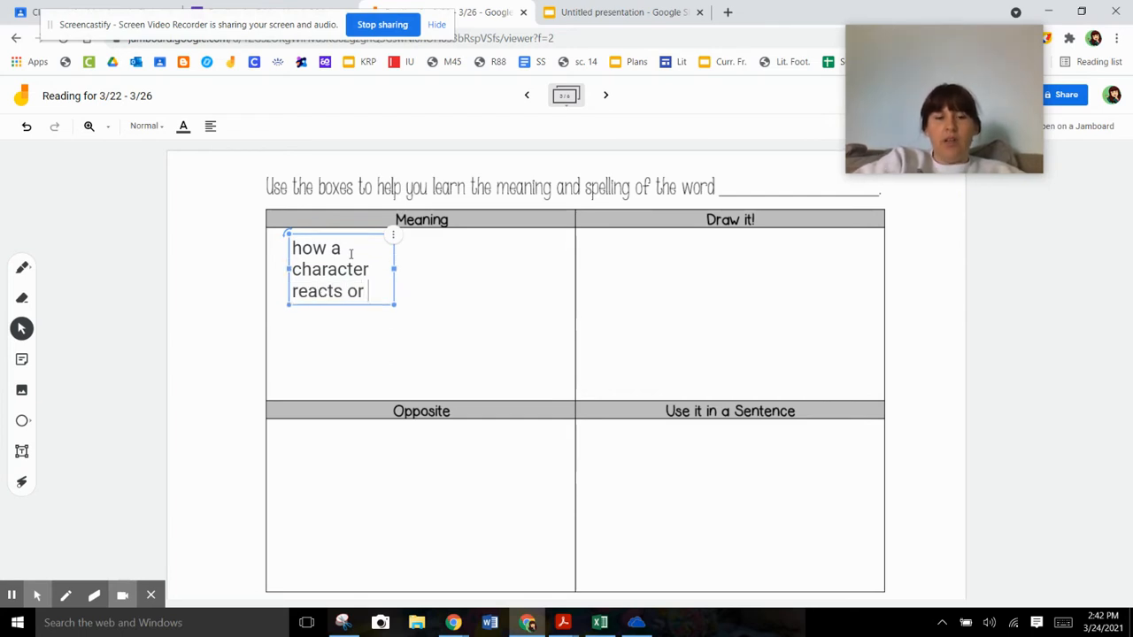
type("what they do")
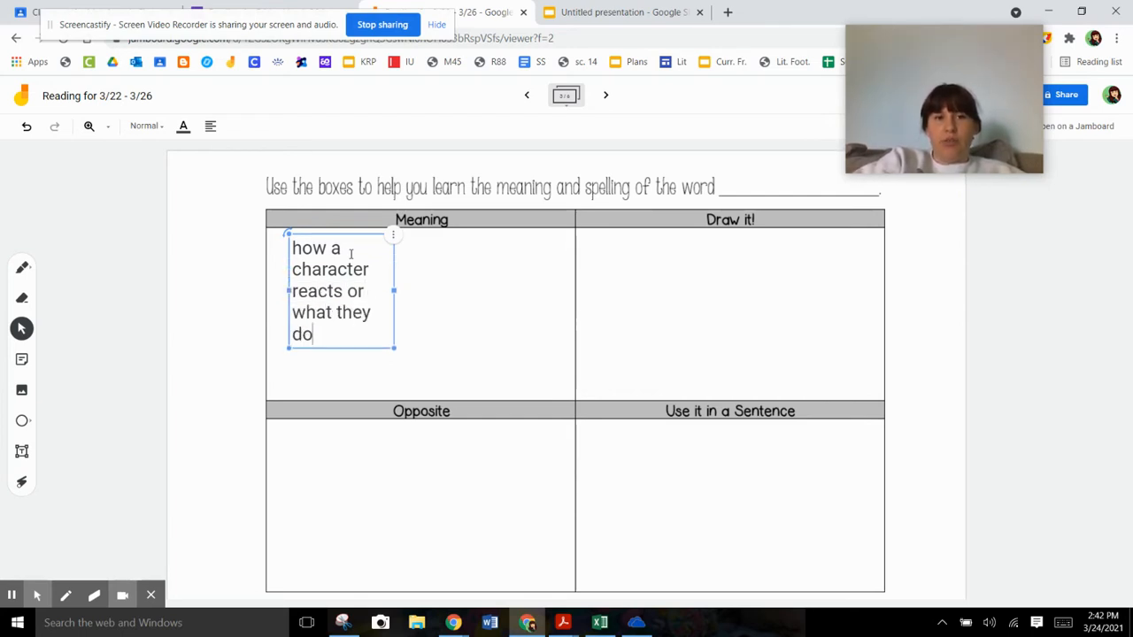
type(" when som")
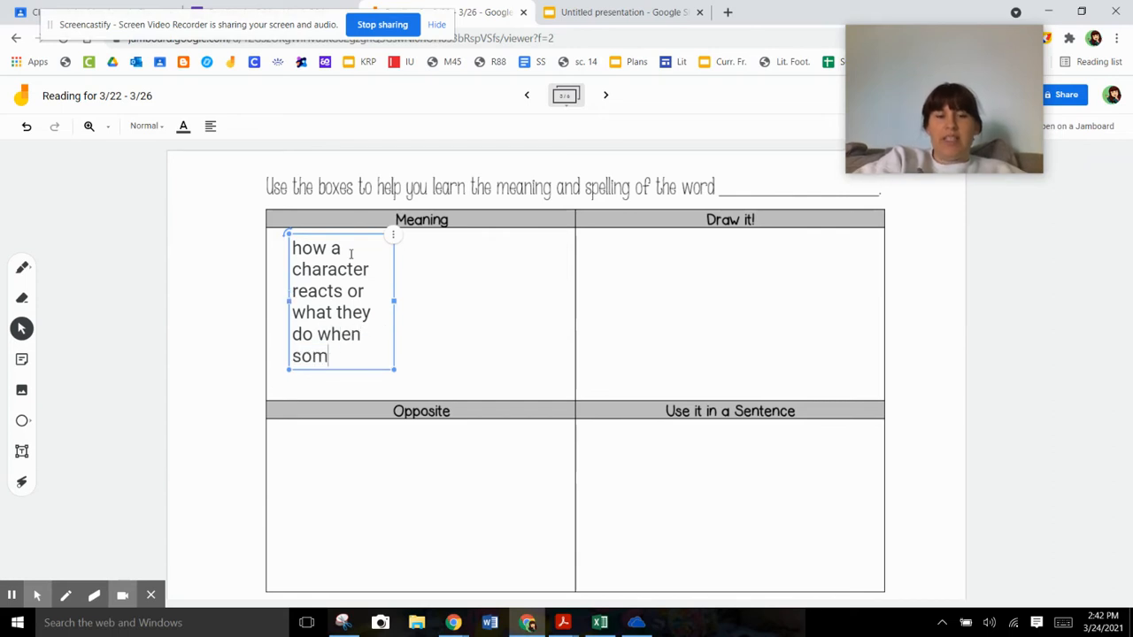
type("ething big happe")
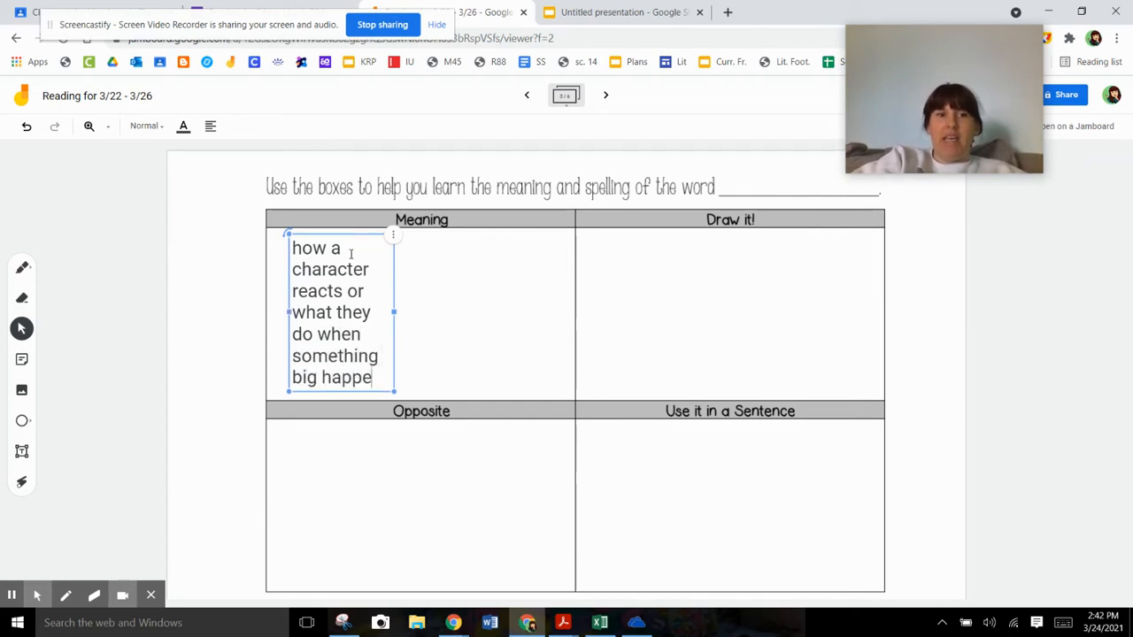
type("ns")
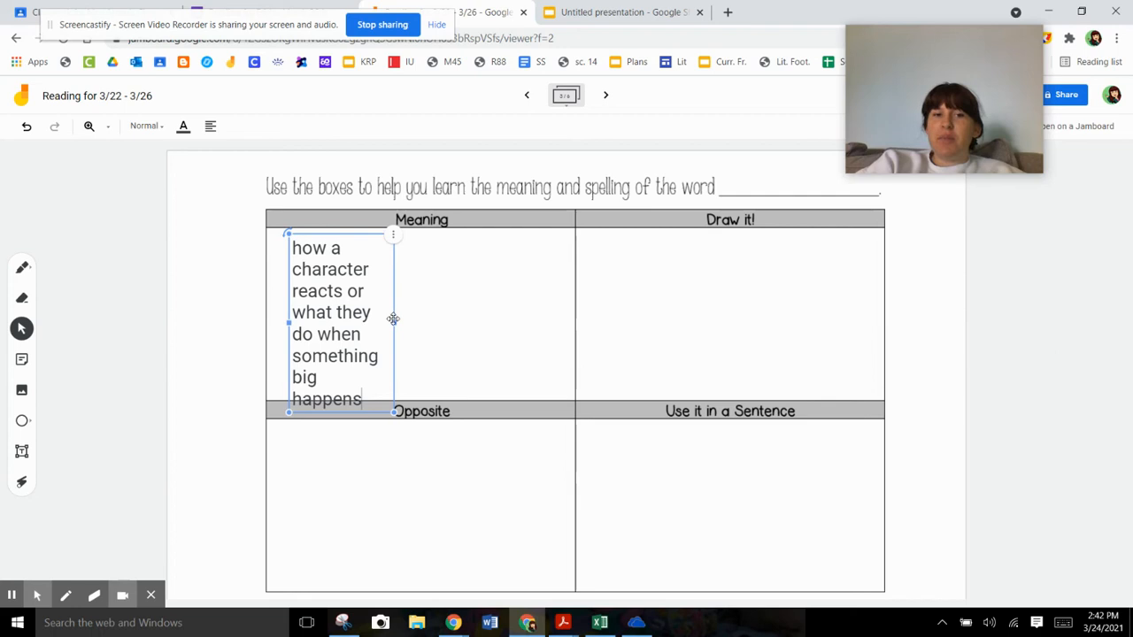
left_click_drag(395, 323, 546, 323)
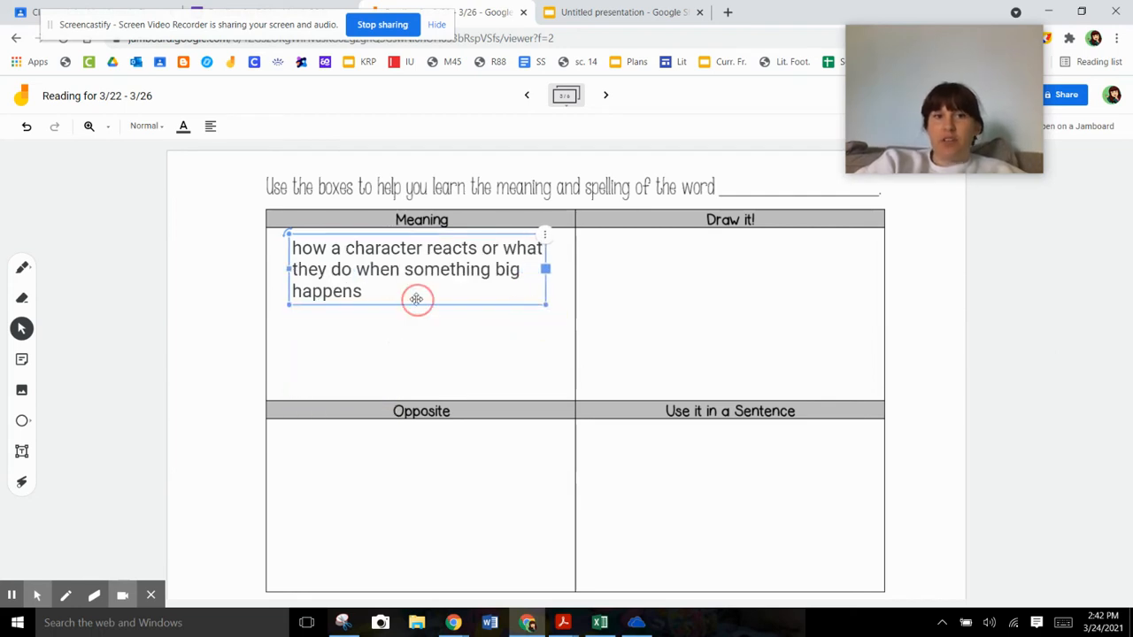
left_click_drag(417, 303, 417, 332)
left_click(84, 403)
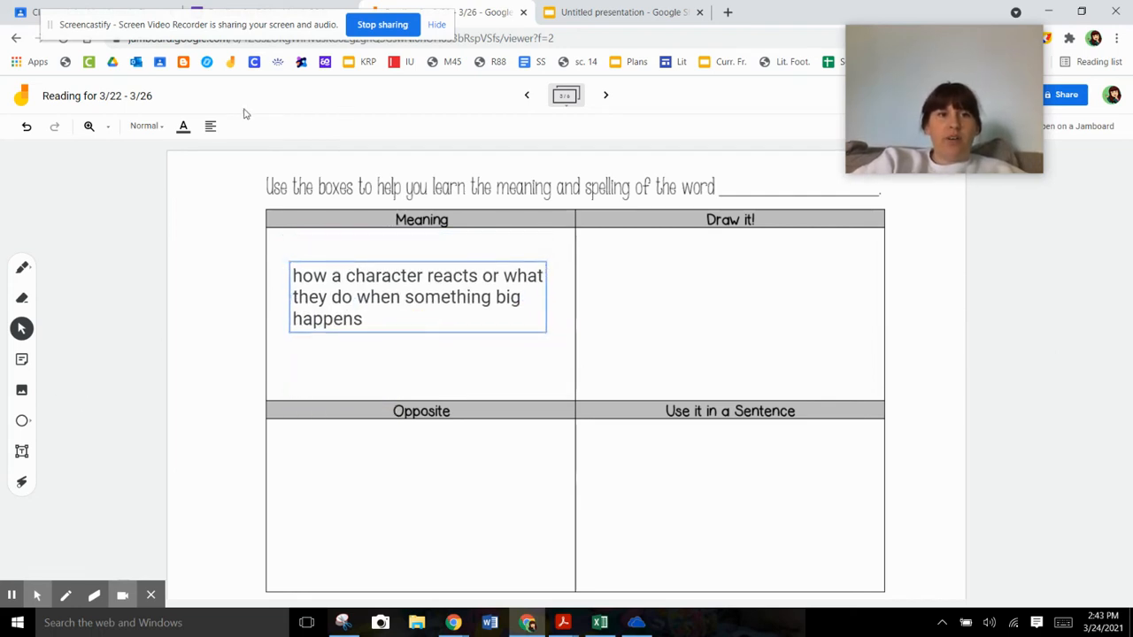
Step: Colour the definition text red and deselect it
left_click(184, 127)
left_click(214, 182)
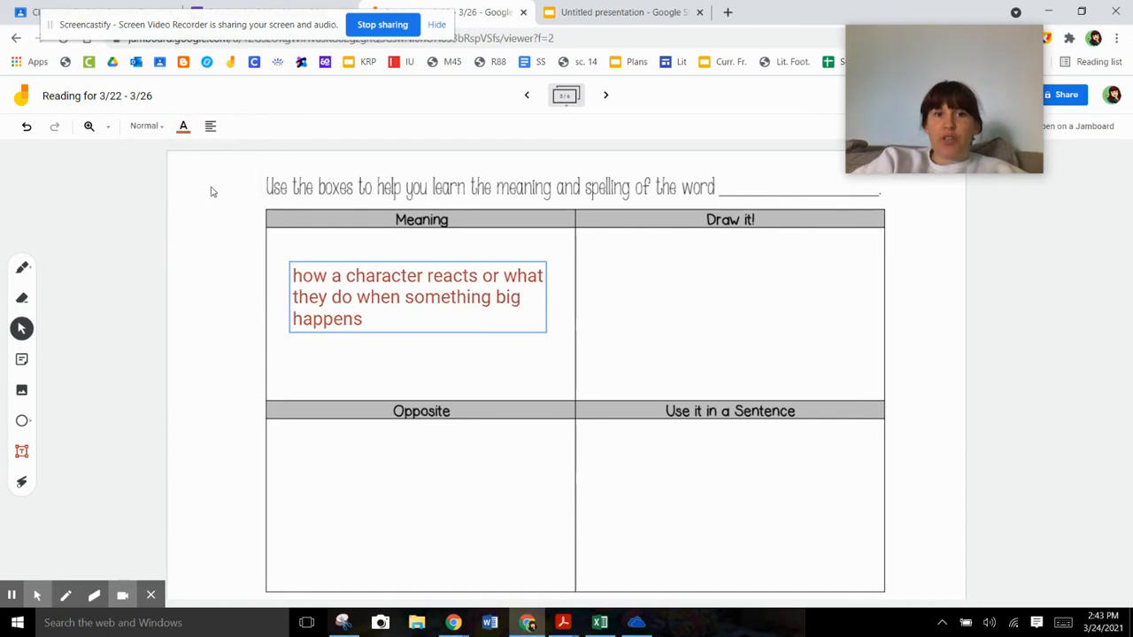
left_click(705, 317)
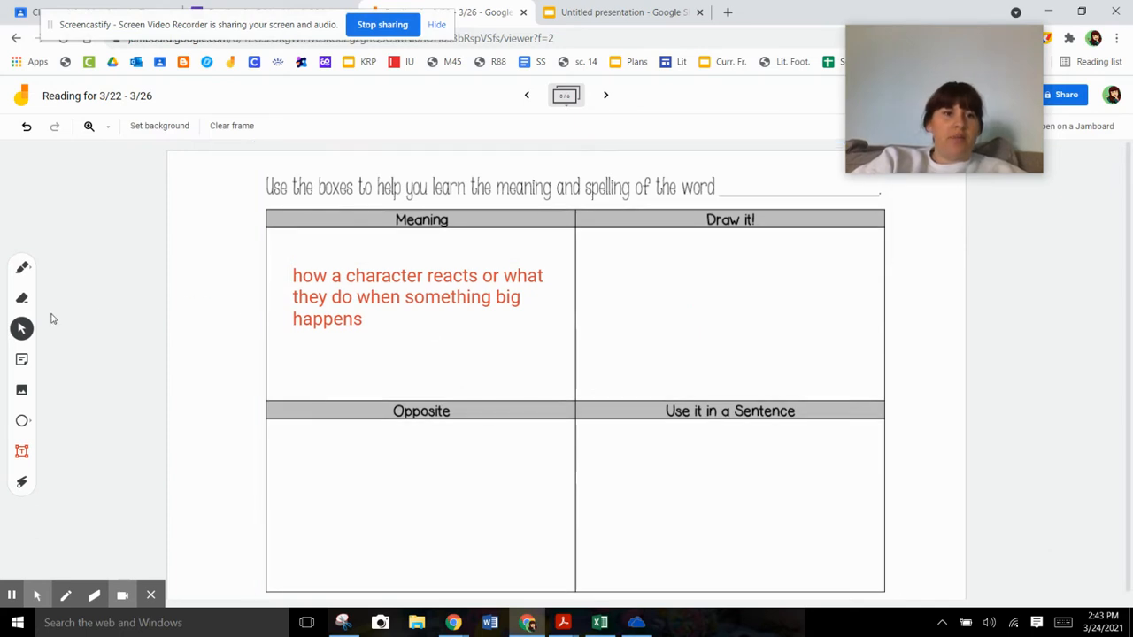
Step: Choose the marker pen style with black ink
left_click(22, 269)
left_click(22, 268)
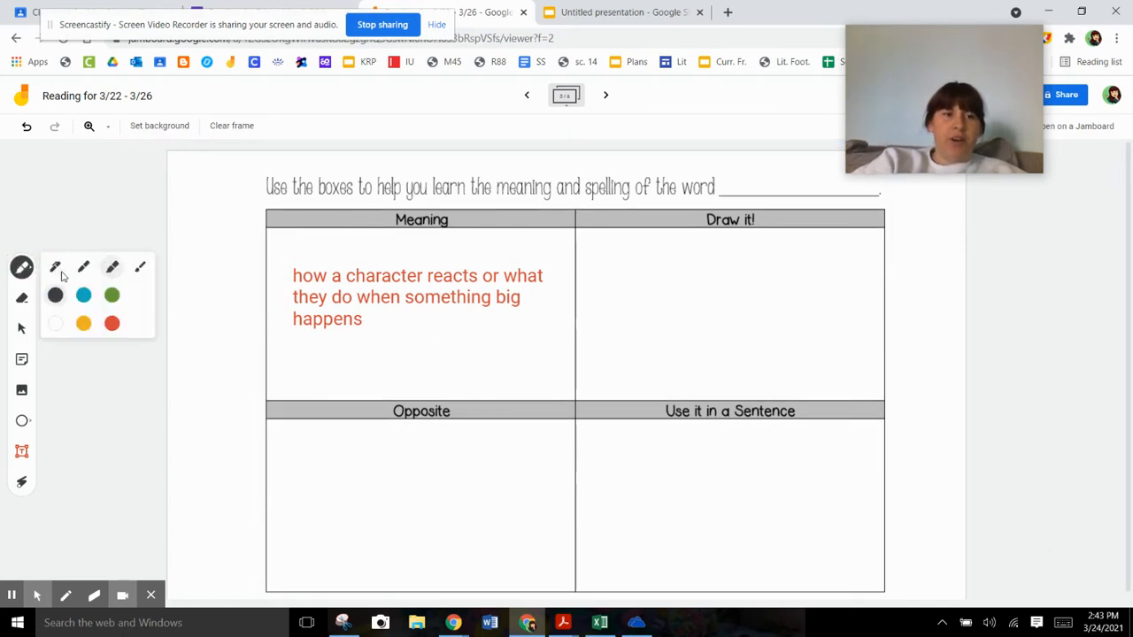
left_click(83, 268)
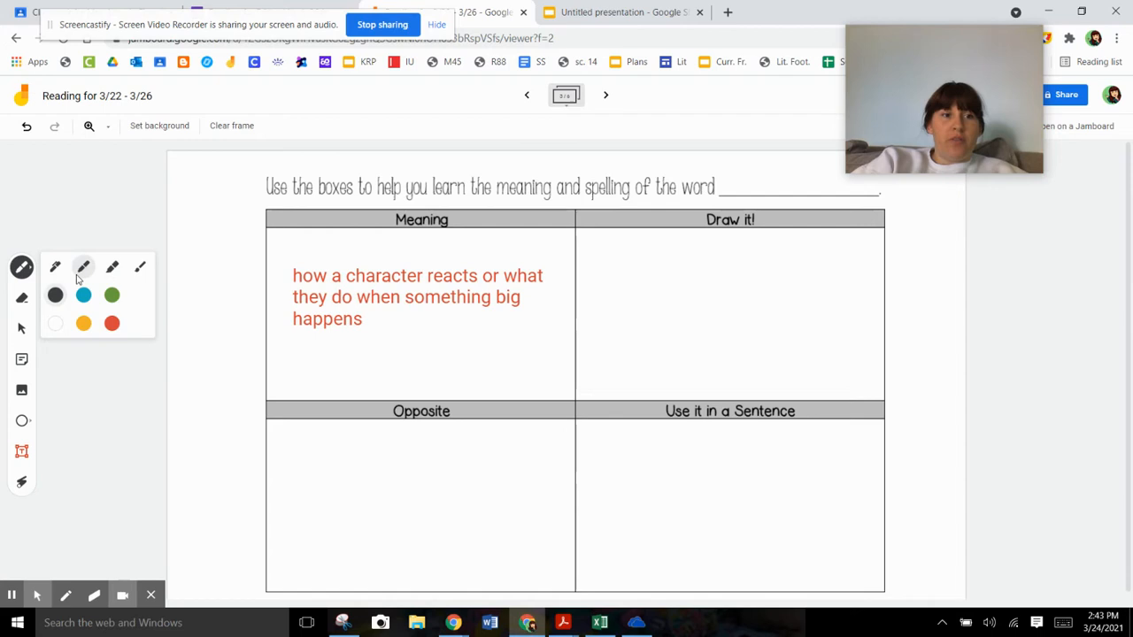
left_click(55, 296)
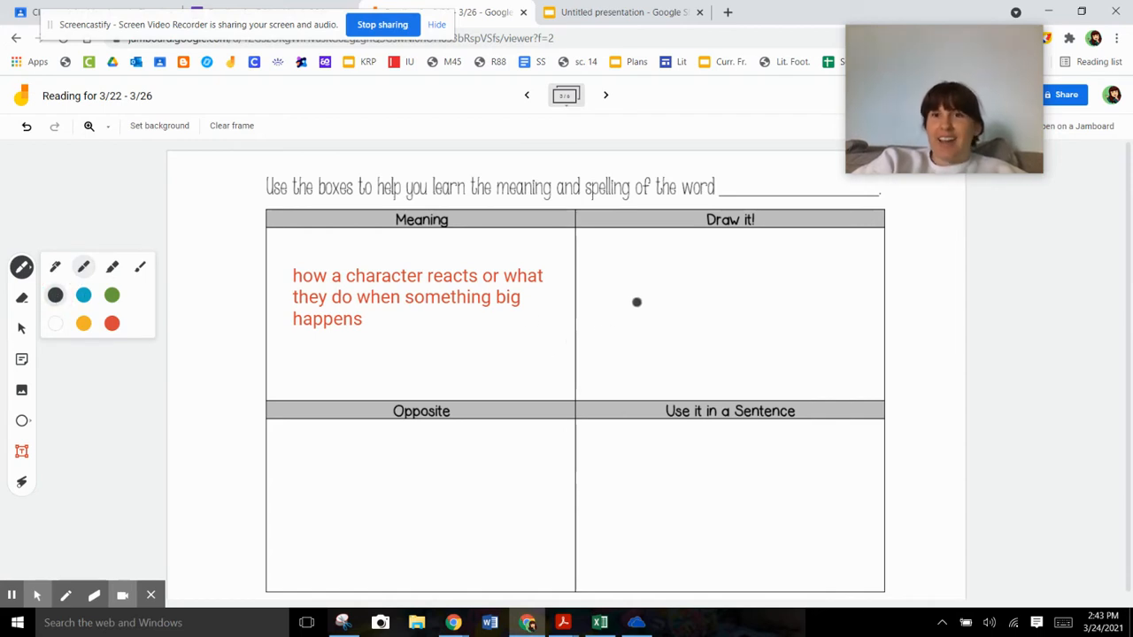
Step: Sketch a steaming object in Draw it! and an oval head for a second figure
mouse_move(639, 321)
left_mouse_down()
mouse_move(616, 333)
mouse_move(637, 301)
mouse_move(664, 305)
mouse_move(660, 323)
mouse_move(633, 308)
mouse_move(655, 296)
mouse_move(637, 298)
left_mouse_up()
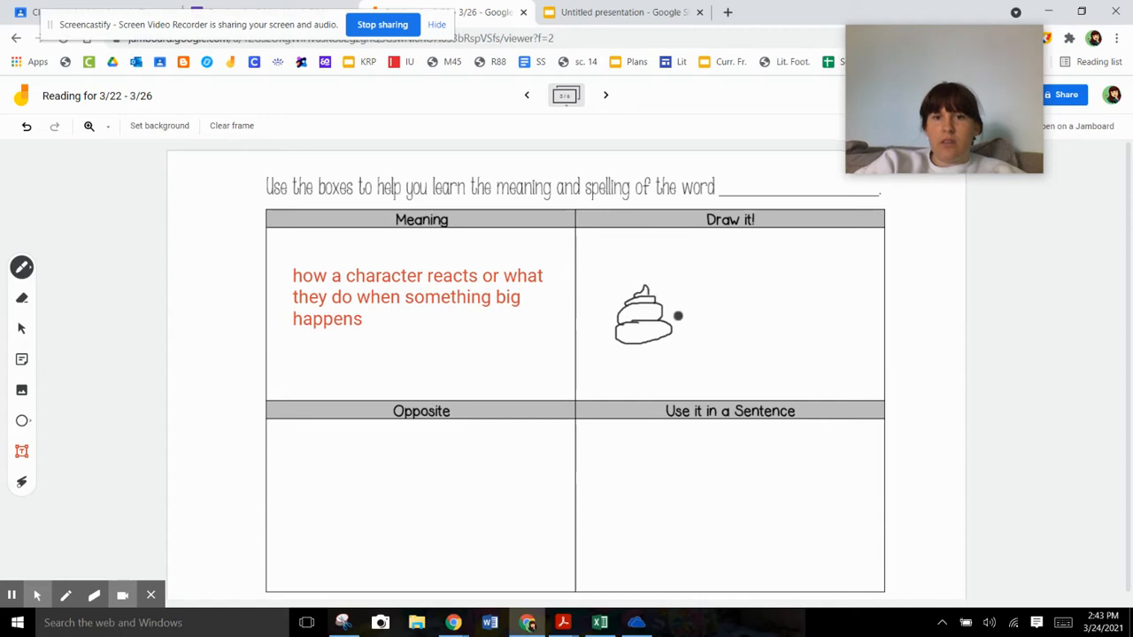
mouse_move(669, 318)
left_mouse_down()
mouse_move(662, 264)
mouse_move(651, 272)
mouse_move(641, 242)
mouse_move(624, 270)
mouse_move(616, 245)
left_mouse_up()
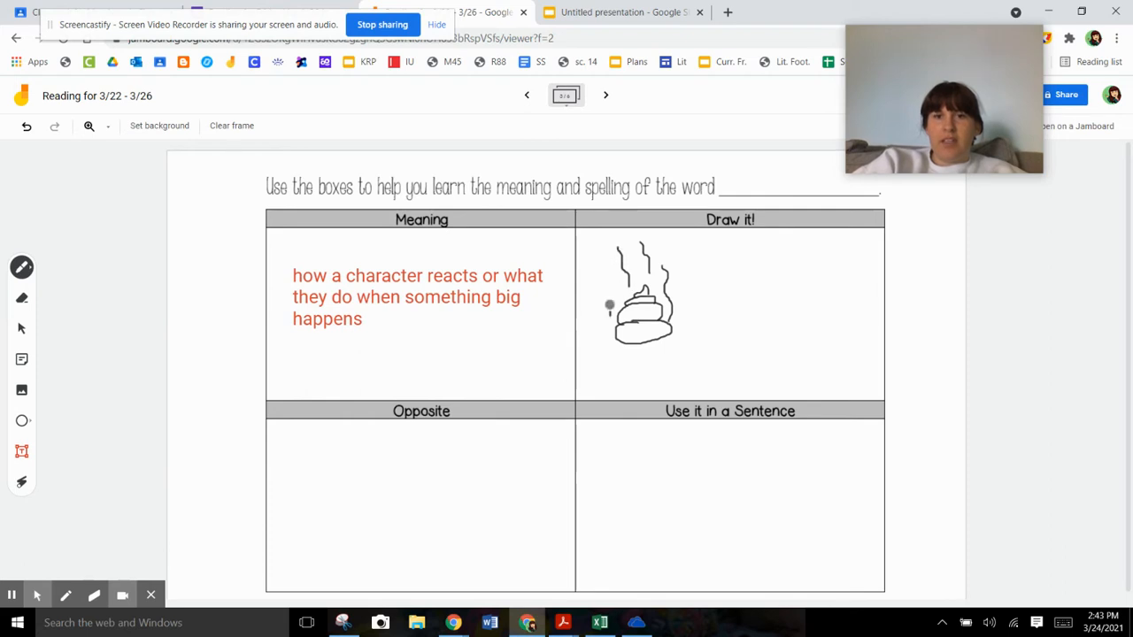
left_click_drag(610, 313, 594, 271)
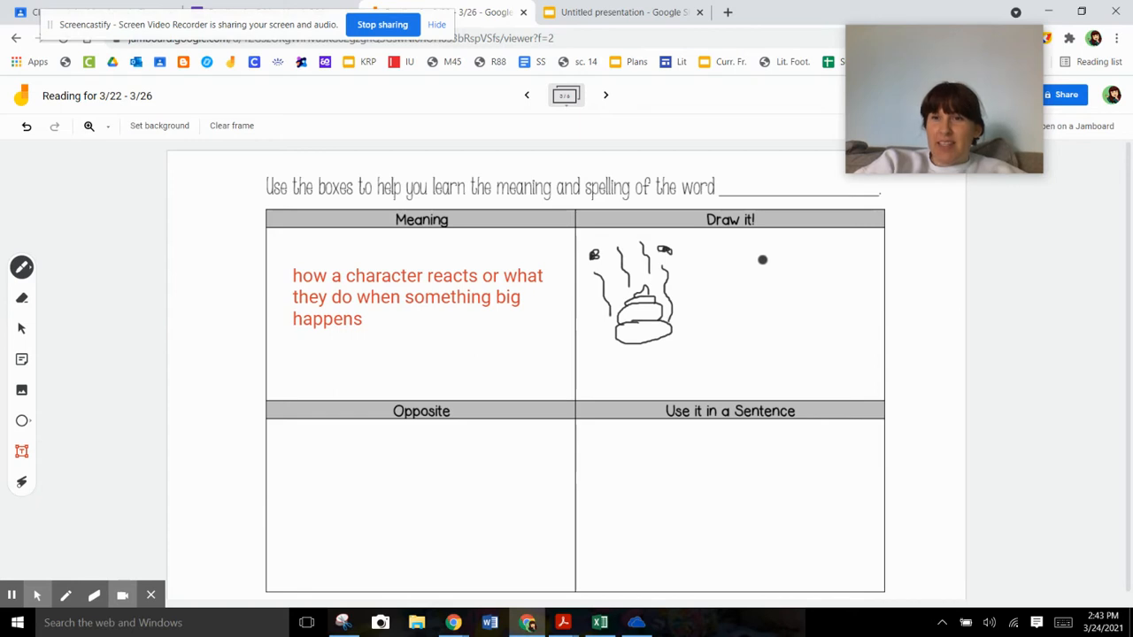
left_click_drag(762, 260, 758, 267)
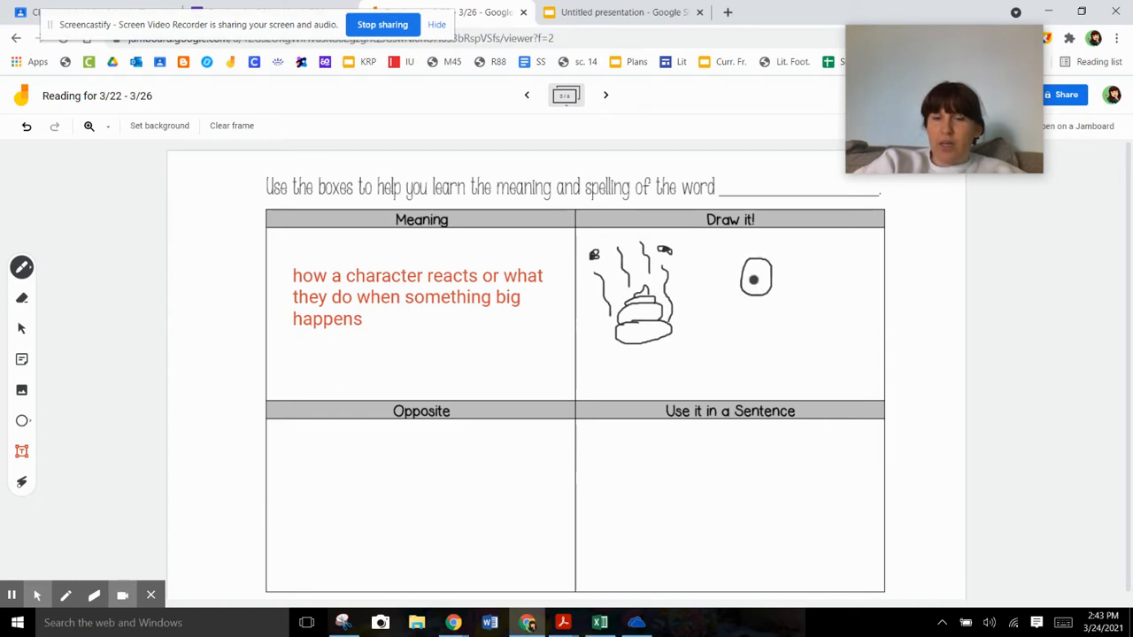
Step: Draw the figure's face and arm, a 'blah!' speech bubble, and a line below the steaming object
mouse_move(753, 280)
left_mouse_down()
mouse_move(733, 312)
mouse_move(763, 329)
mouse_move(756, 283)
left_mouse_up()
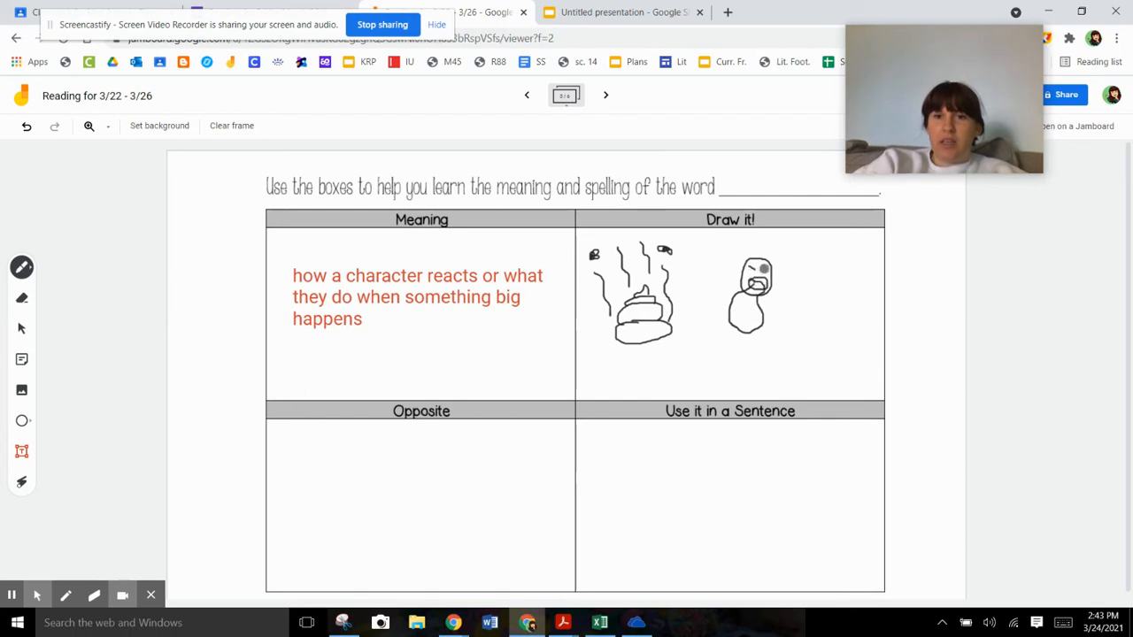
mouse_move(772, 283)
left_mouse_down()
mouse_move(814, 285)
mouse_move(772, 306)
mouse_move(815, 292)
mouse_move(801, 344)
mouse_move(828, 335)
left_mouse_up()
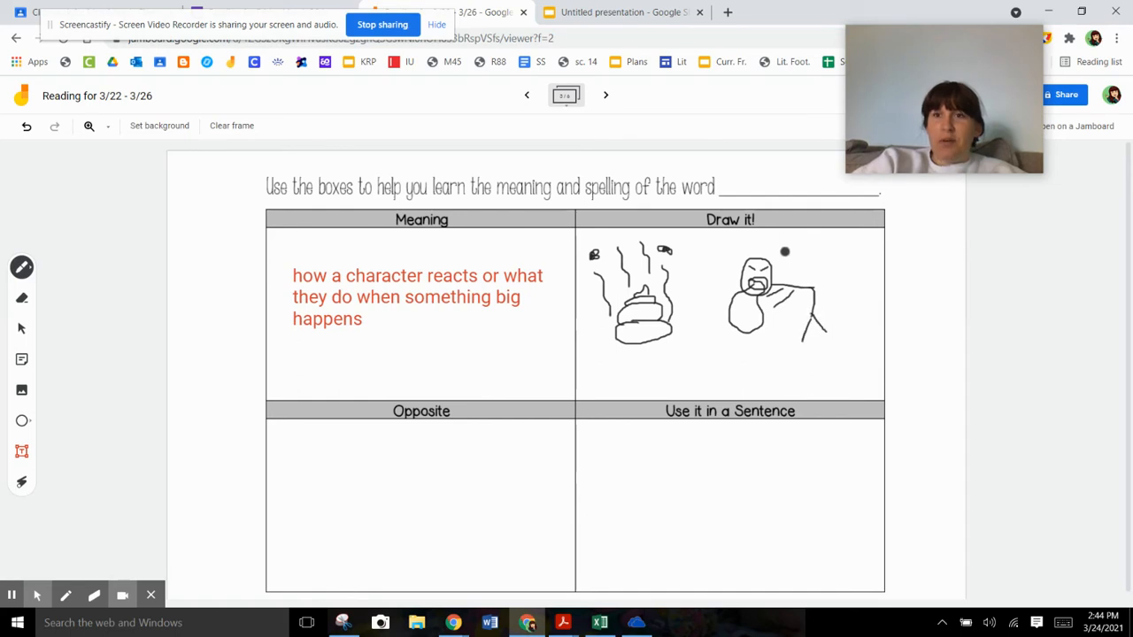
mouse_move(784, 262)
left_mouse_down()
mouse_move(780, 249)
mouse_move(841, 246)
mouse_move(784, 265)
mouse_move(803, 262)
mouse_move(813, 243)
mouse_move(815, 264)
mouse_move(832, 264)
left_mouse_up()
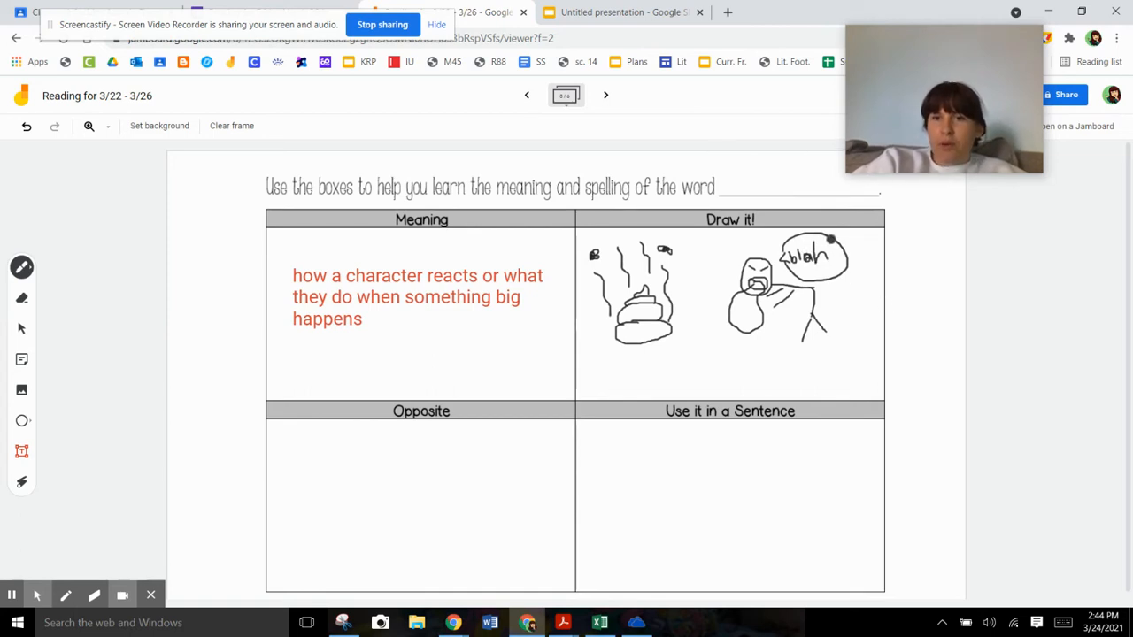
left_click_drag(832, 236, 833, 256)
left_click(833, 264)
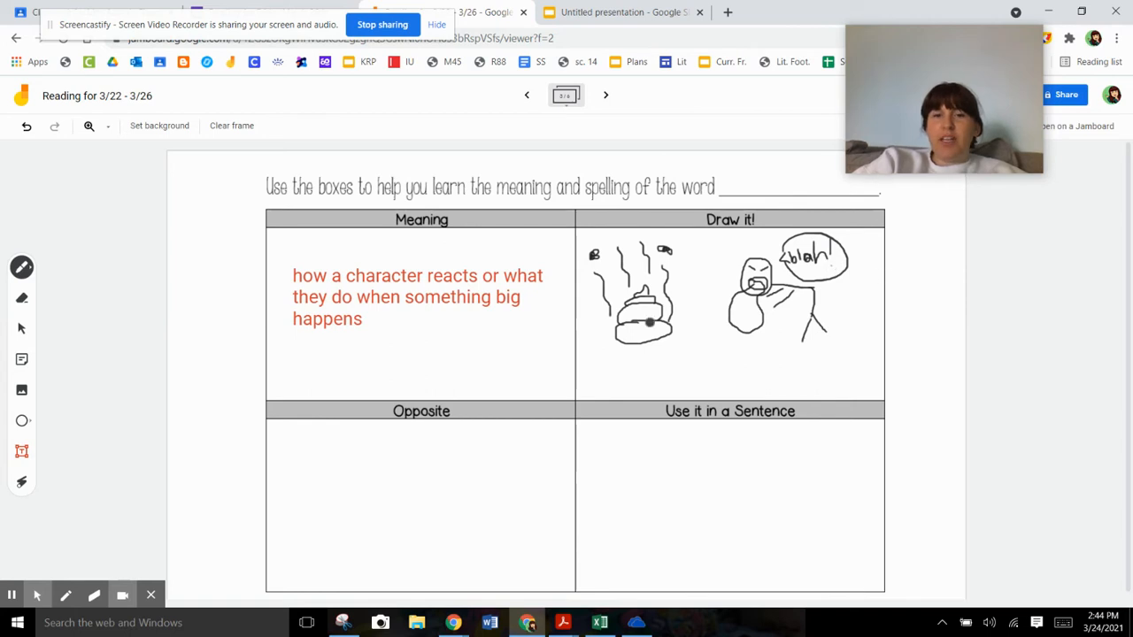
mouse_move(628, 372)
left_mouse_down()
mouse_move(653, 361)
mouse_move(630, 364)
mouse_move(659, 428)
left_mouse_up()
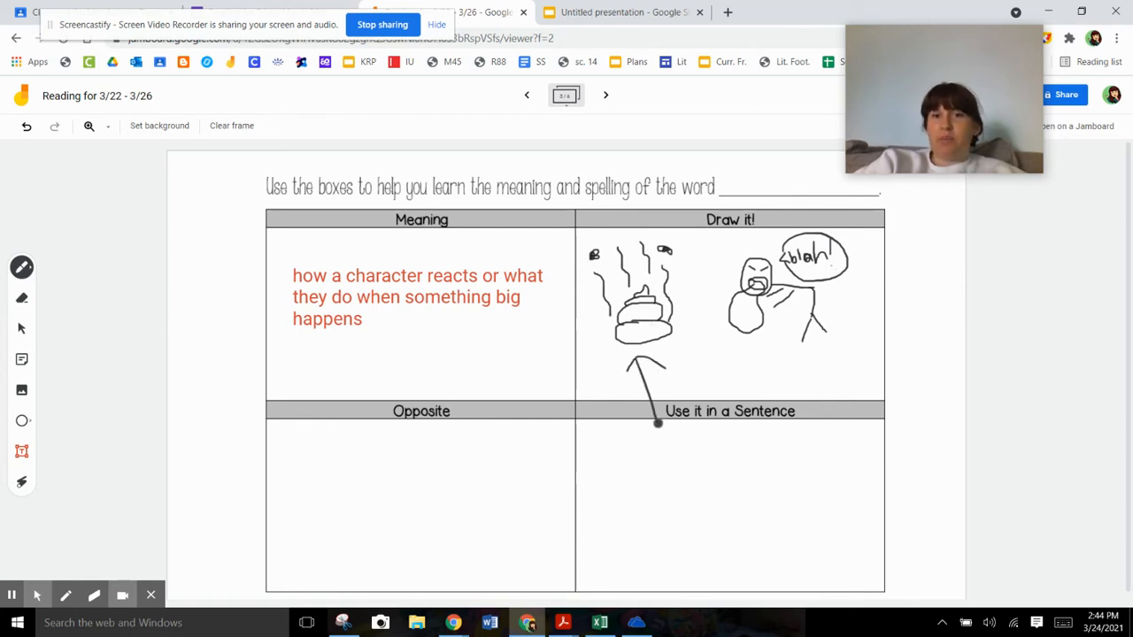
Step: Undo the stray line, underline 'reacts' and 'do' in the definition, then undo the underline
left_click(27, 128)
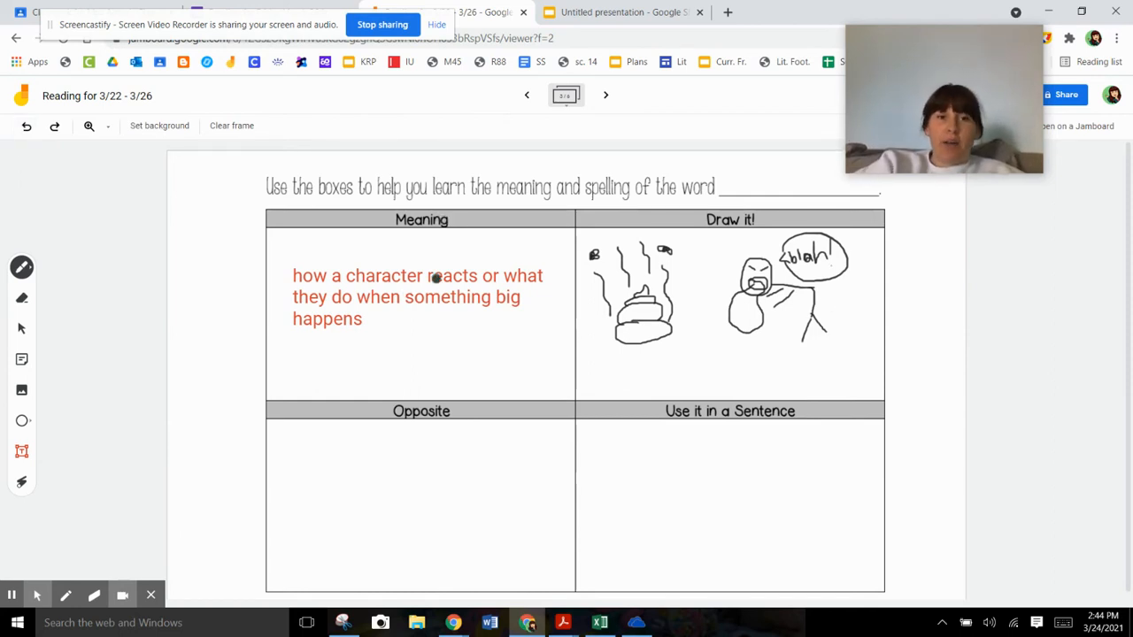
left_click_drag(427, 287, 483, 285)
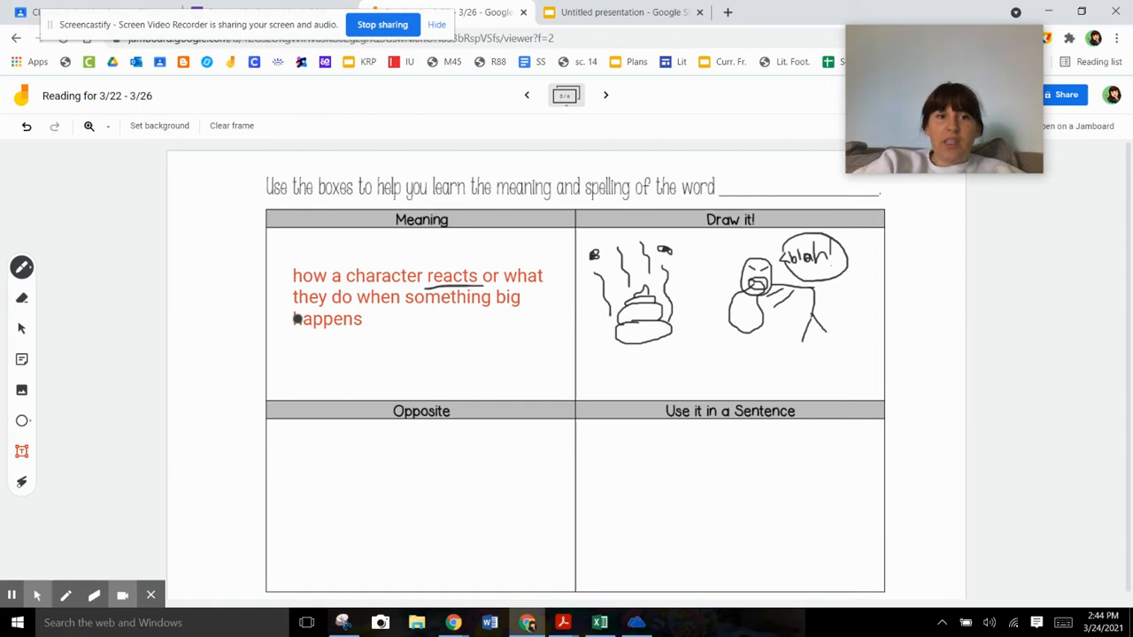
left_click_drag(331, 306, 354, 306)
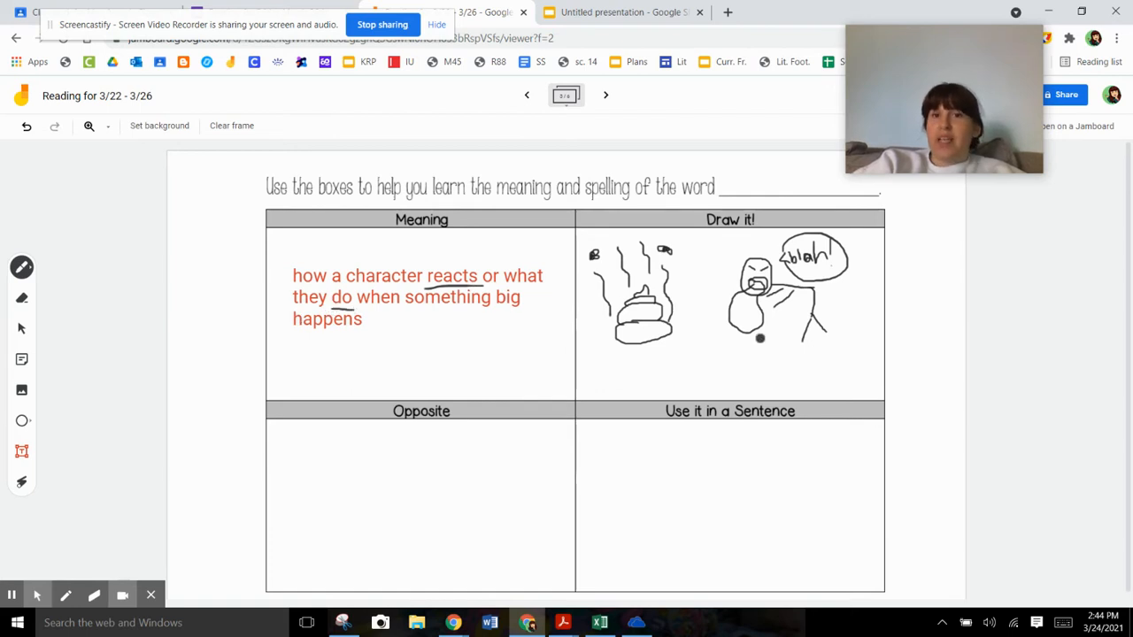
left_click(26, 127)
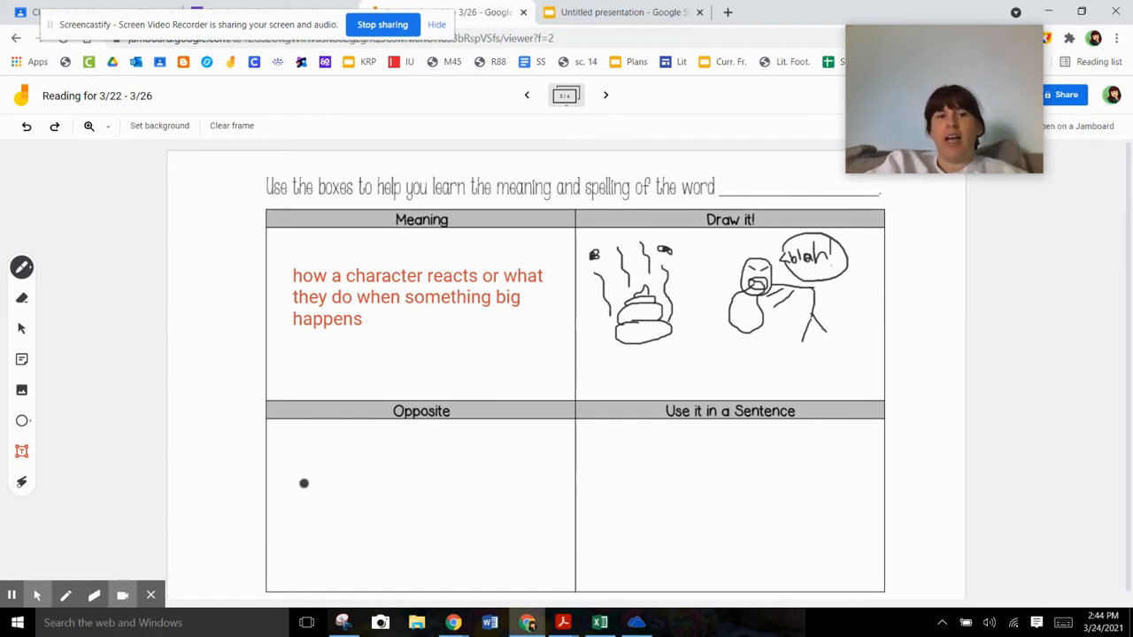
Step: Handwrite 'ignore' in black in the Opposite box, dotting the i
left_click_drag(305, 482, 306, 528)
mouse_move(340, 486)
left_mouse_down()
mouse_move(346, 522)
mouse_move(319, 565)
left_mouse_up()
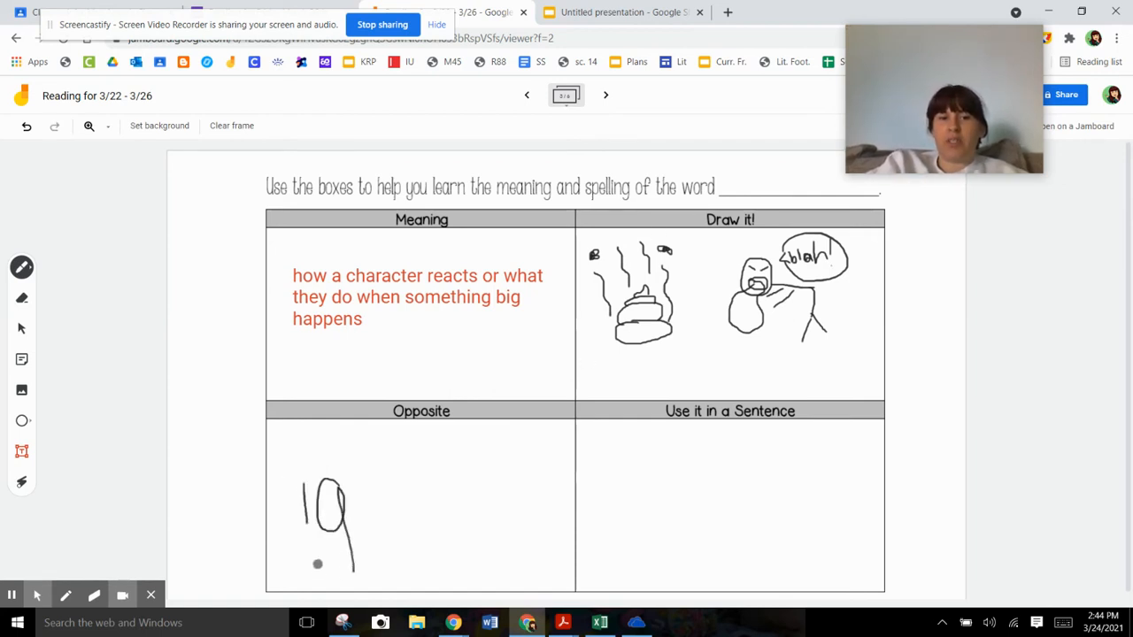
mouse_move(359, 478)
left_mouse_down()
mouse_move(357, 518)
mouse_move(373, 473)
mouse_move(393, 521)
left_mouse_up()
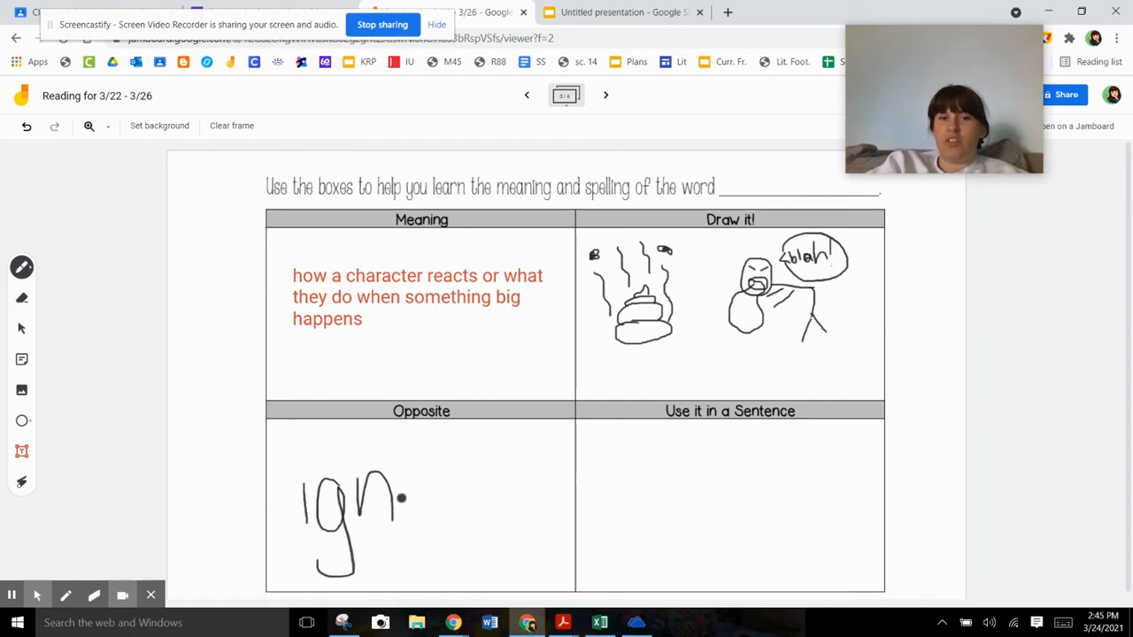
mouse_move(416, 469)
left_mouse_down()
mouse_move(460, 507)
mouse_move(489, 465)
mouse_move(518, 469)
mouse_move(500, 487)
mouse_move(535, 507)
left_mouse_up()
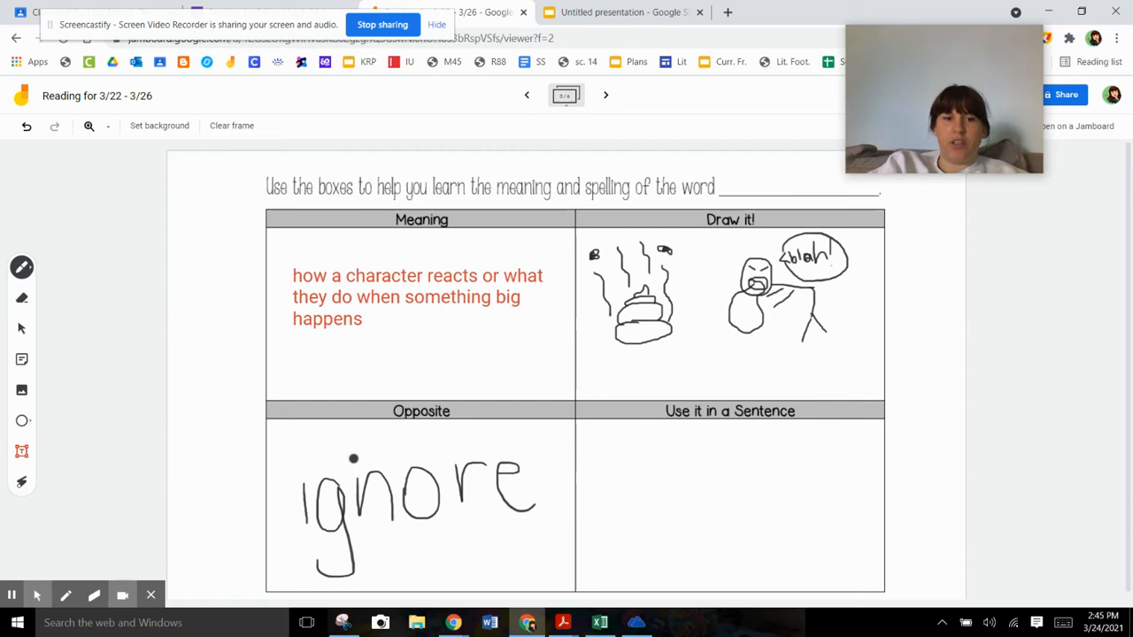
left_click_drag(300, 453, 300, 460)
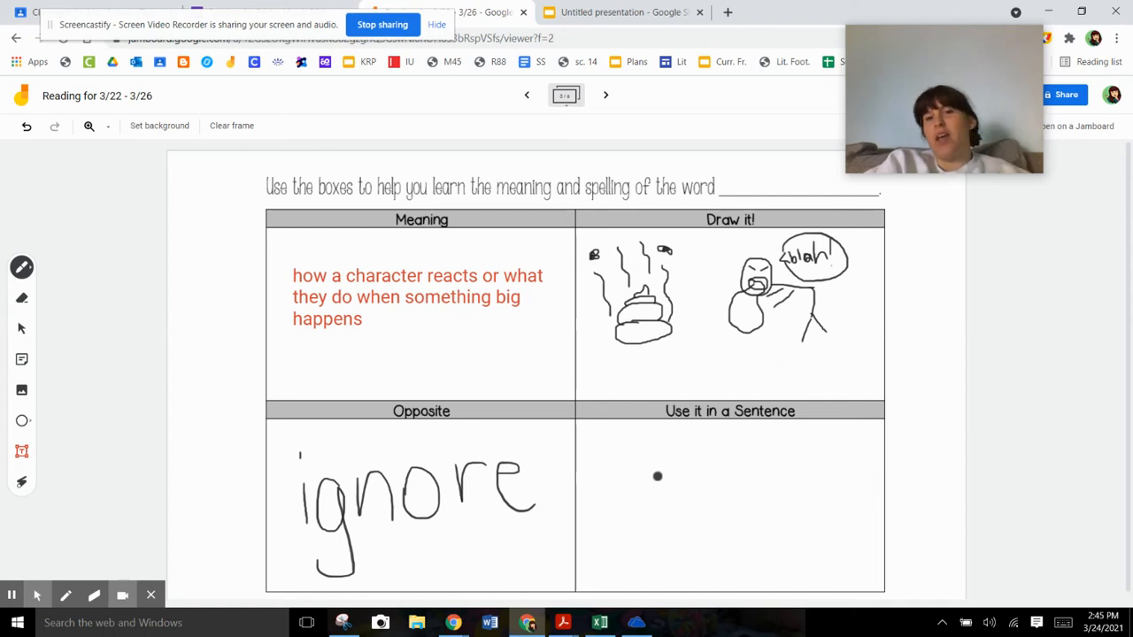
Step: Create a sticky note reading 'Mrs. Acton responds to coming back to school with a smile.' and dismiss the blank note
left_click(22, 358)
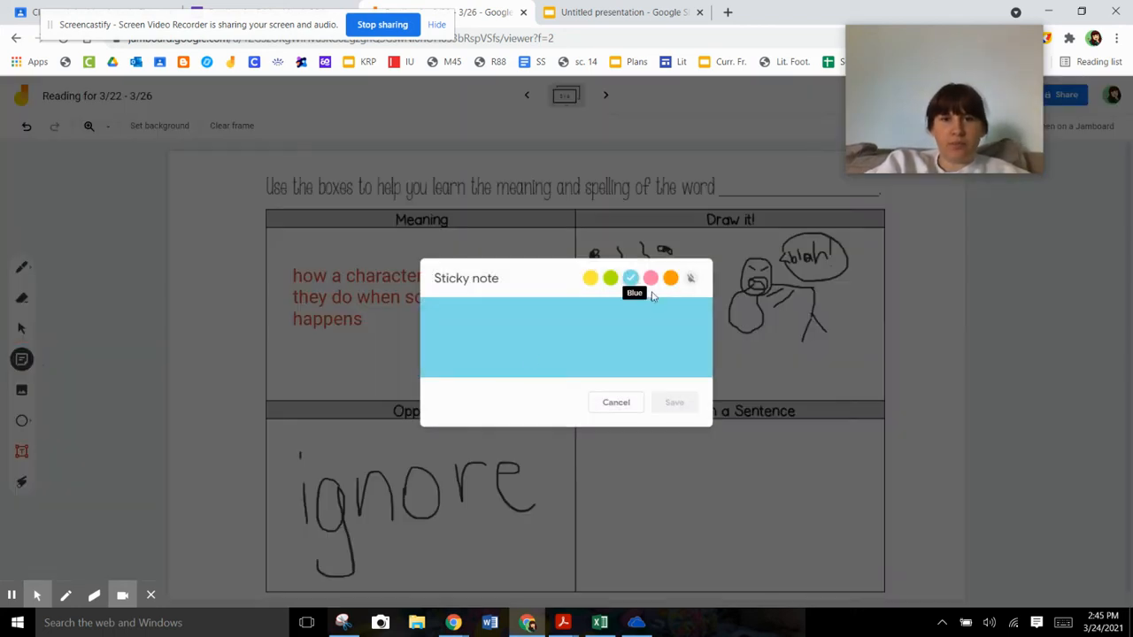
left_click(577, 345)
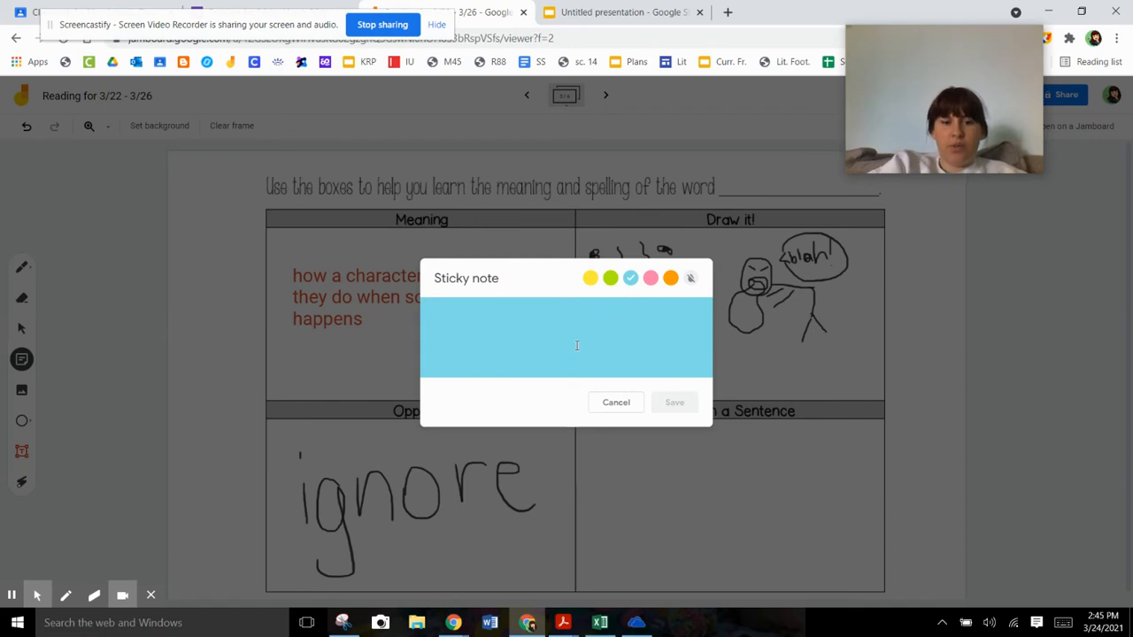
type("respond")
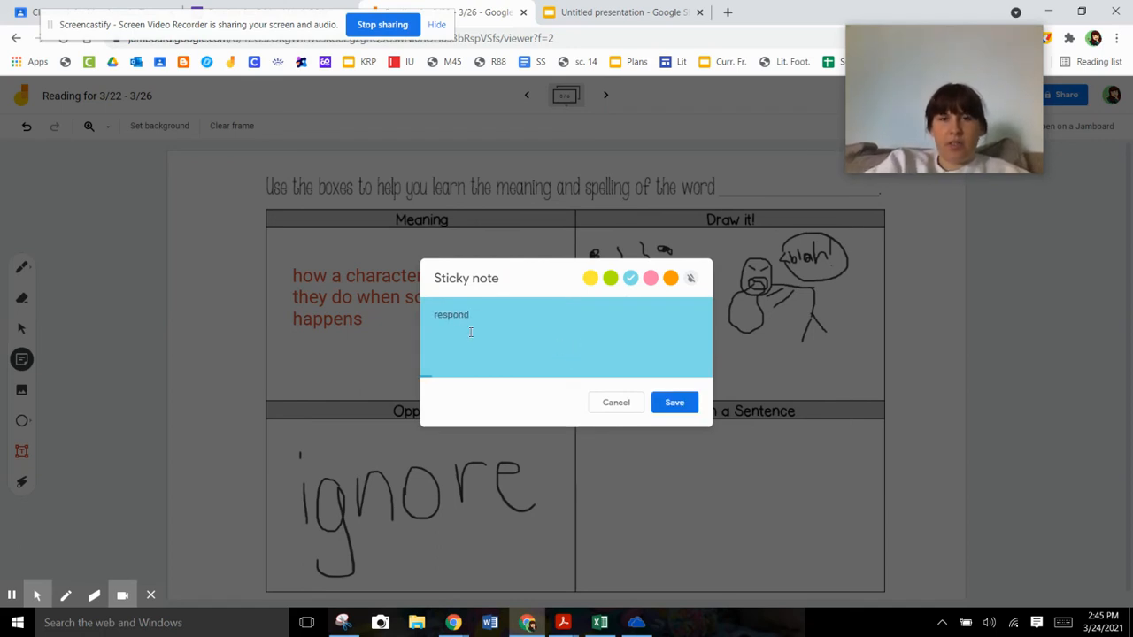
left_click(434, 317)
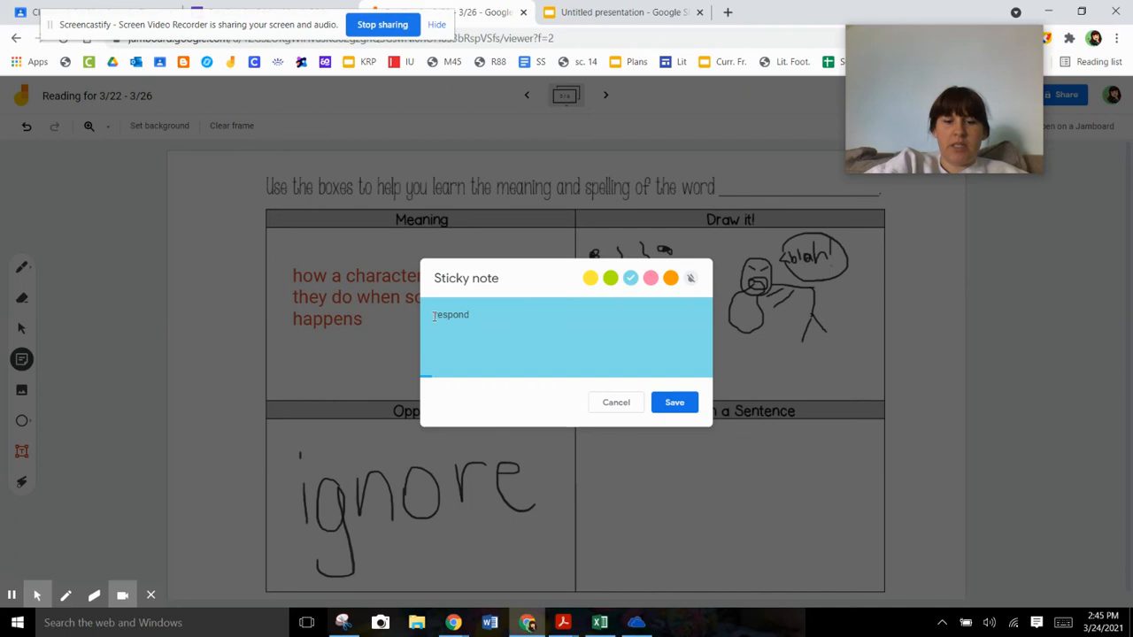
type("Mrs. A")
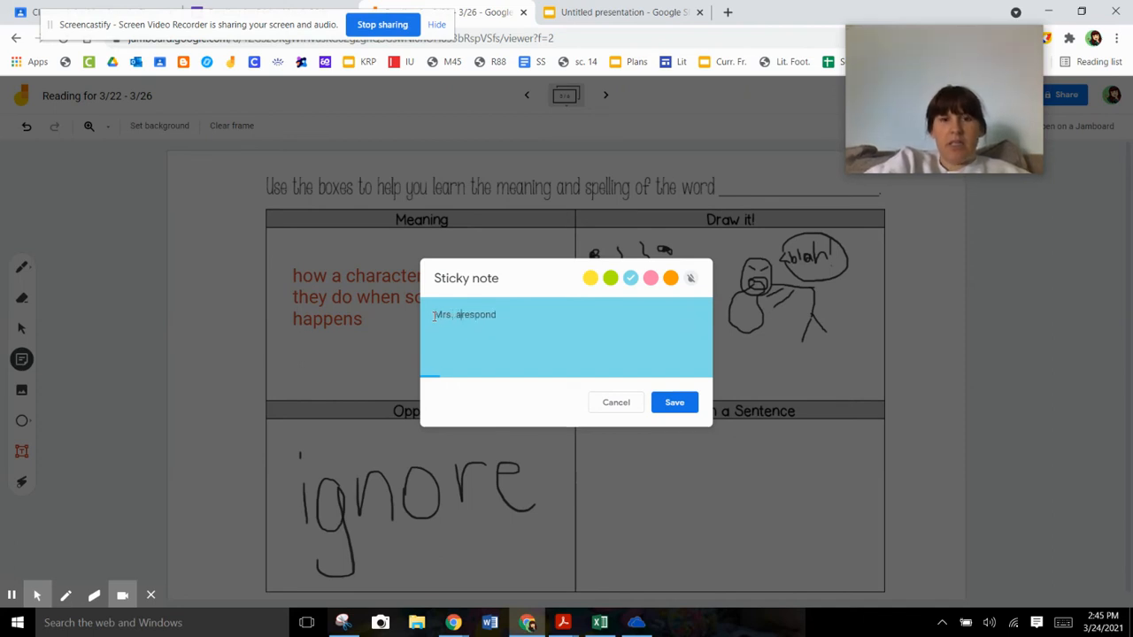
type("cton re")
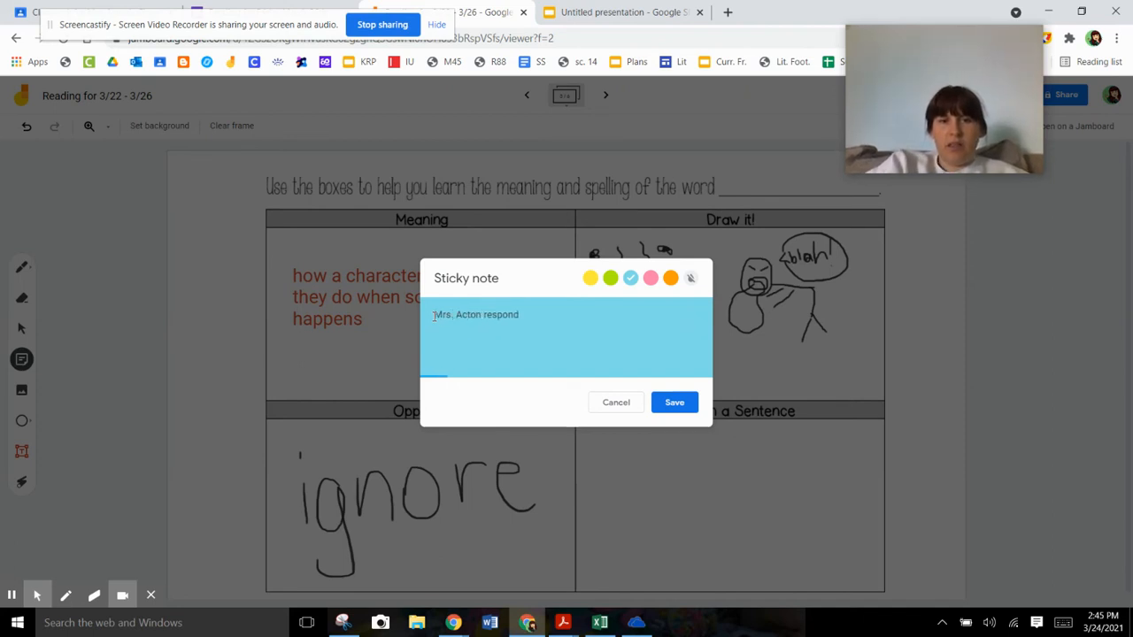
type("s")
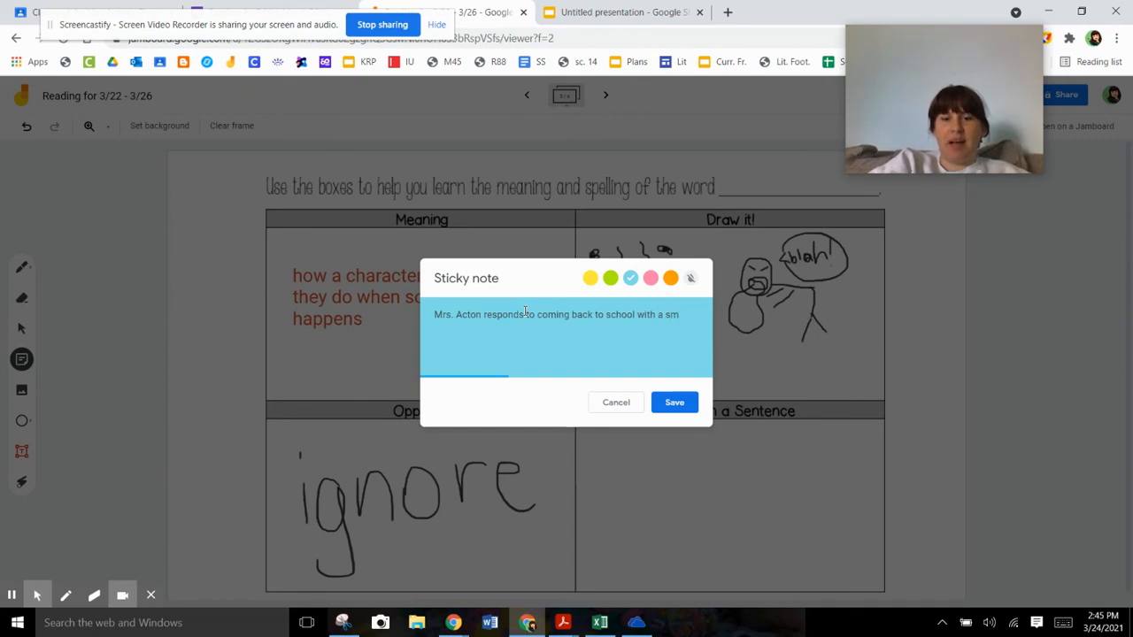
type(".")
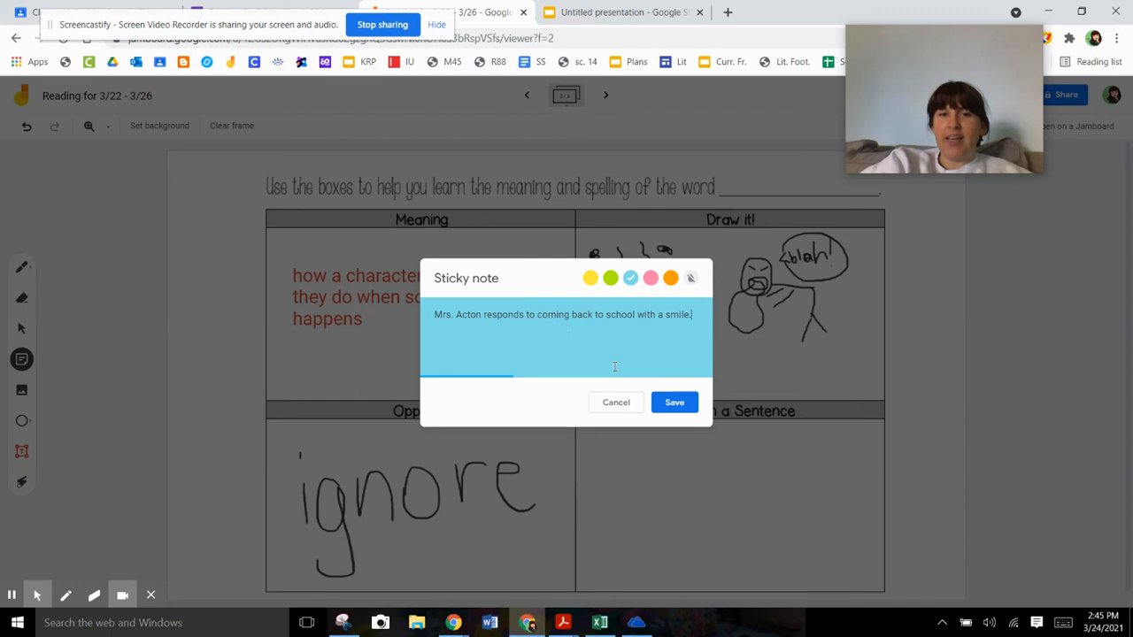
left_click(681, 406)
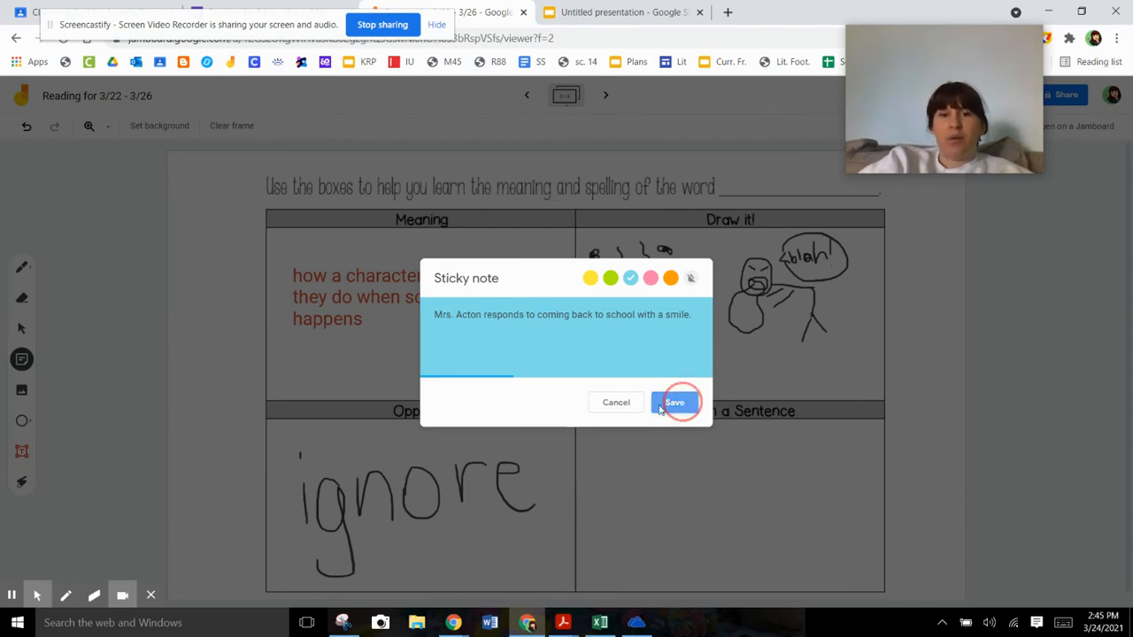
left_click(616, 402)
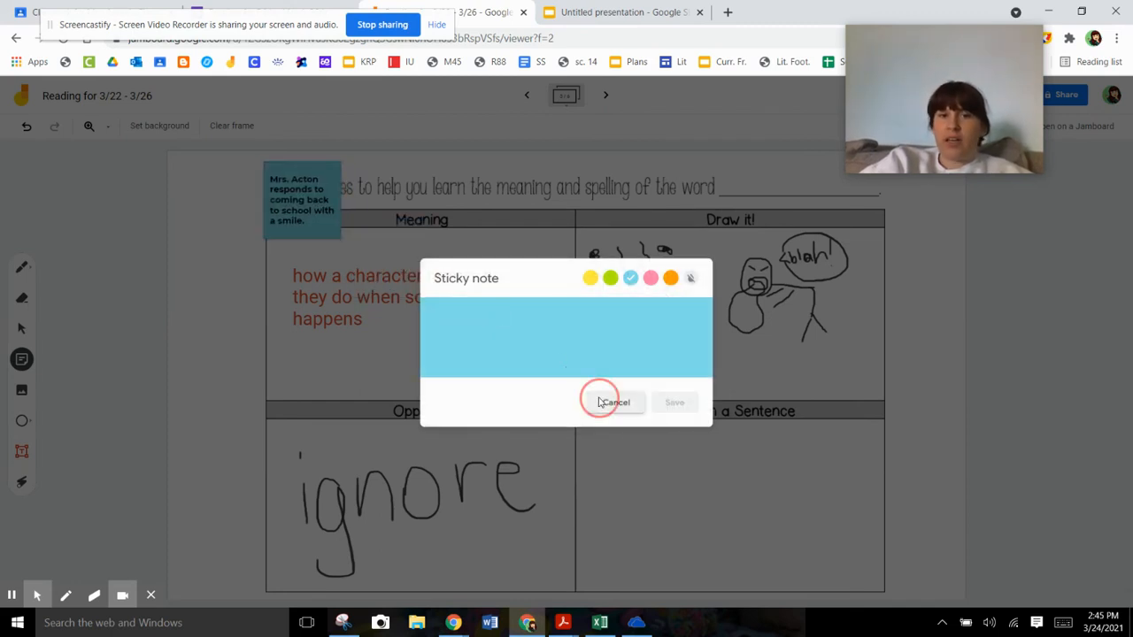
Step: Move and enlarge the sentence note to fill the Use it in a Sentence box
mouse_move(301, 199)
left_mouse_down()
mouse_move(664, 457)
mouse_move(639, 445)
left_mouse_up()
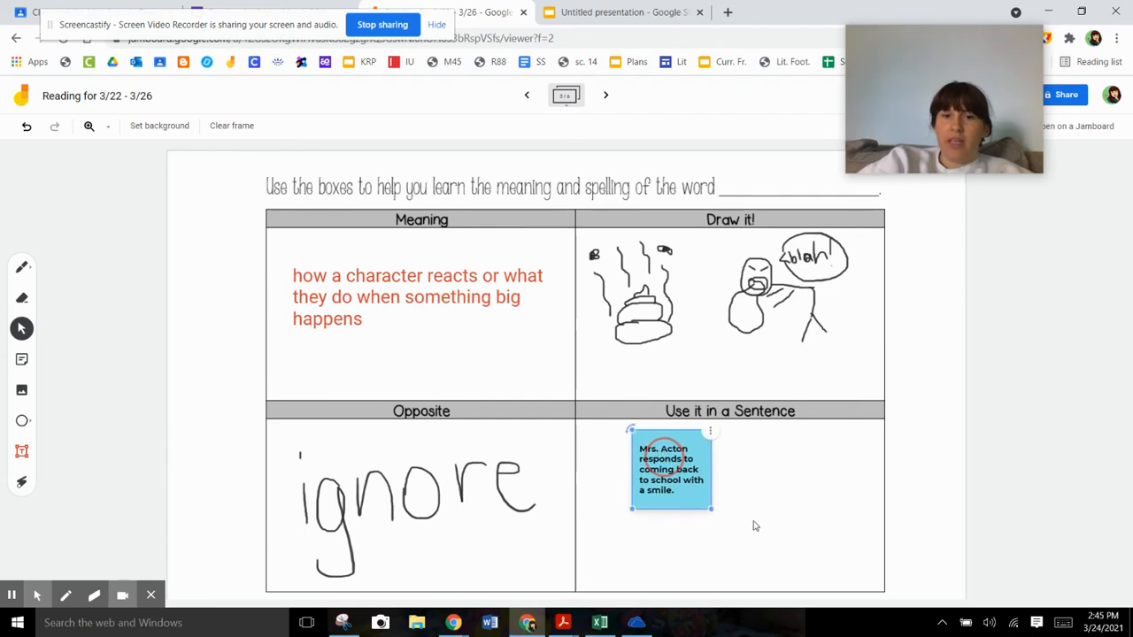
mouse_move(714, 508)
left_mouse_down()
mouse_move(788, 547)
mouse_move(766, 531)
left_mouse_up()
left_click(915, 526)
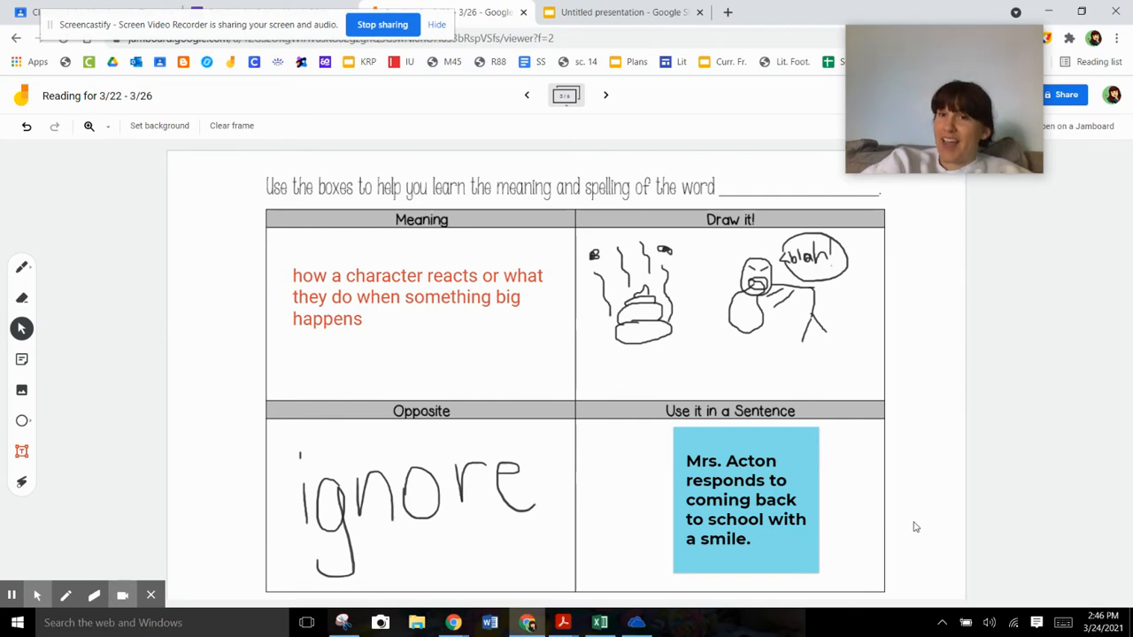
Step: Advance three frames to the puppy story with 'responds' and 'major event' notes
left_click(605, 94)
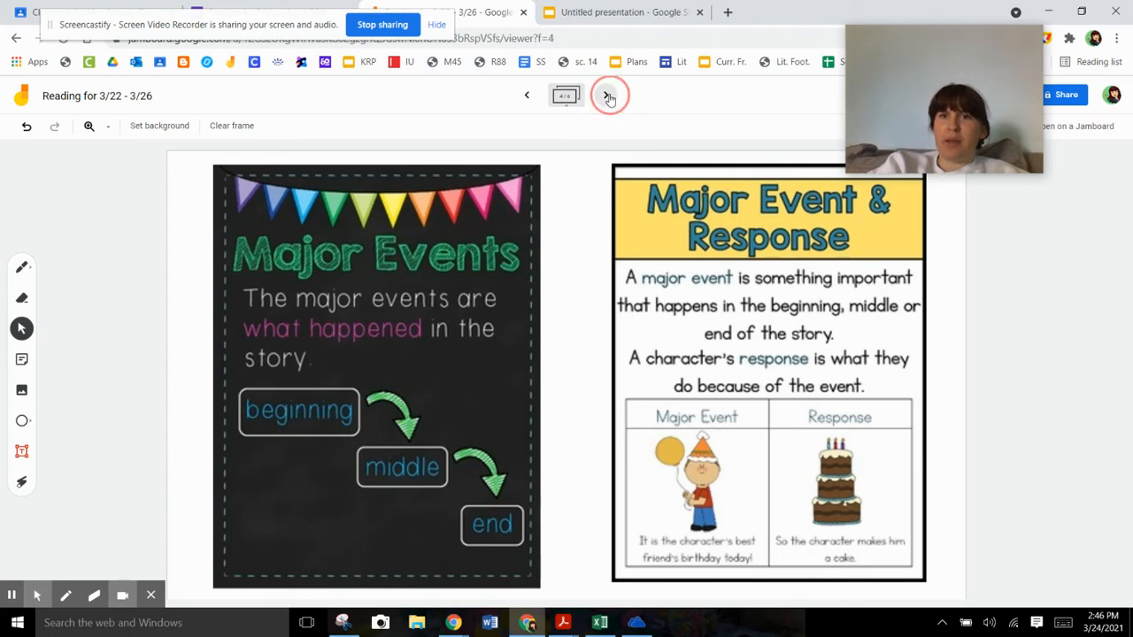
left_click(606, 95)
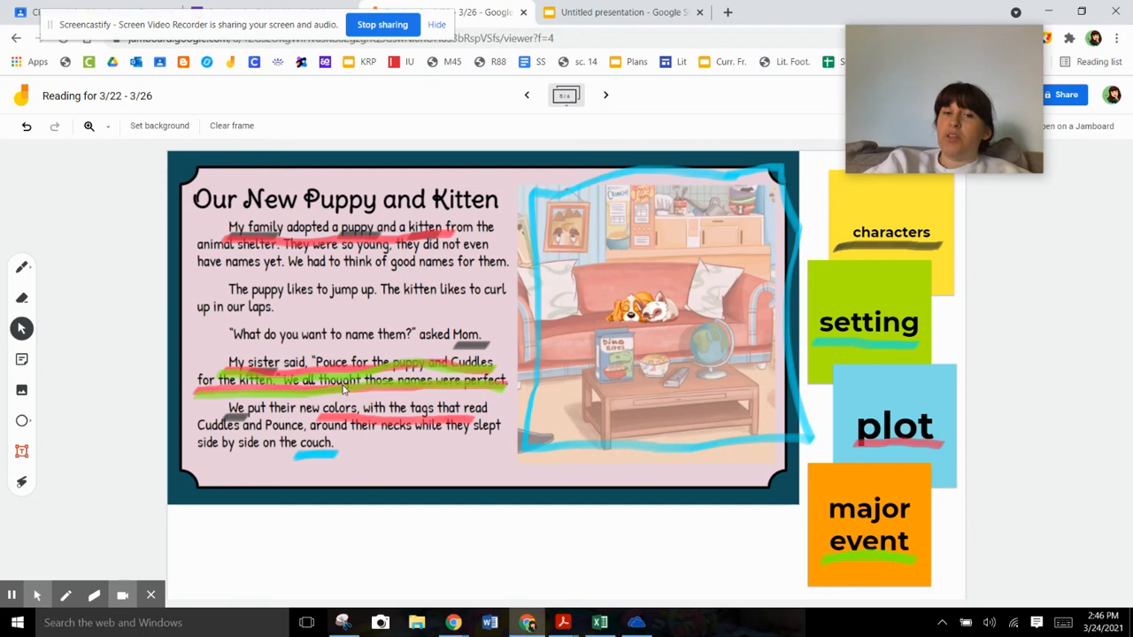
left_click(606, 95)
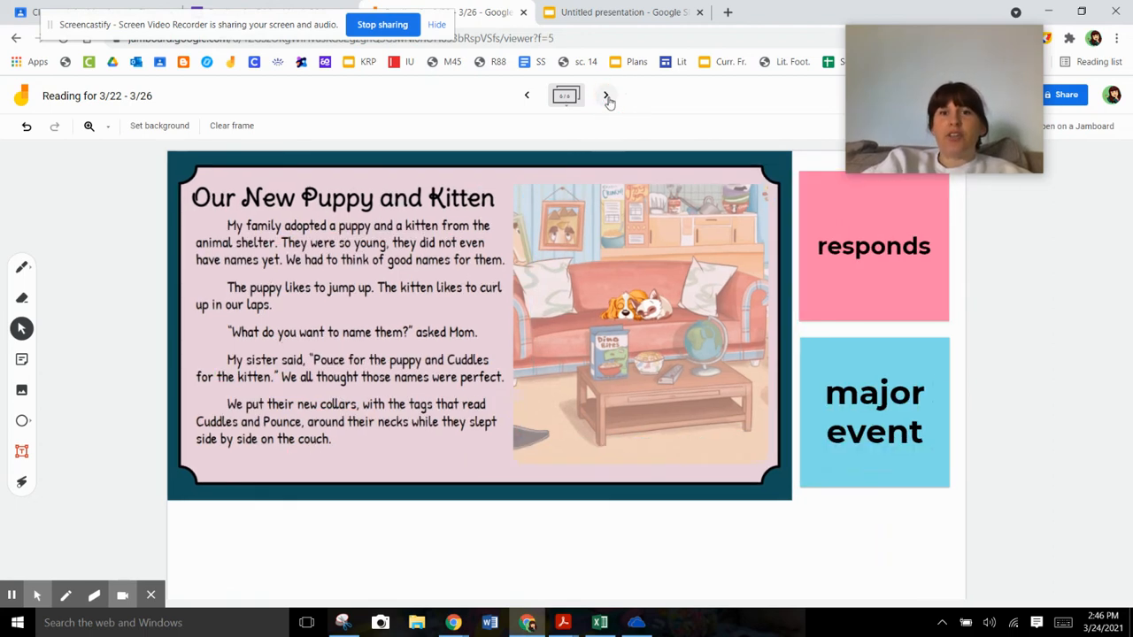
Step: Choose the marker pen style with black ink
left_click(23, 268)
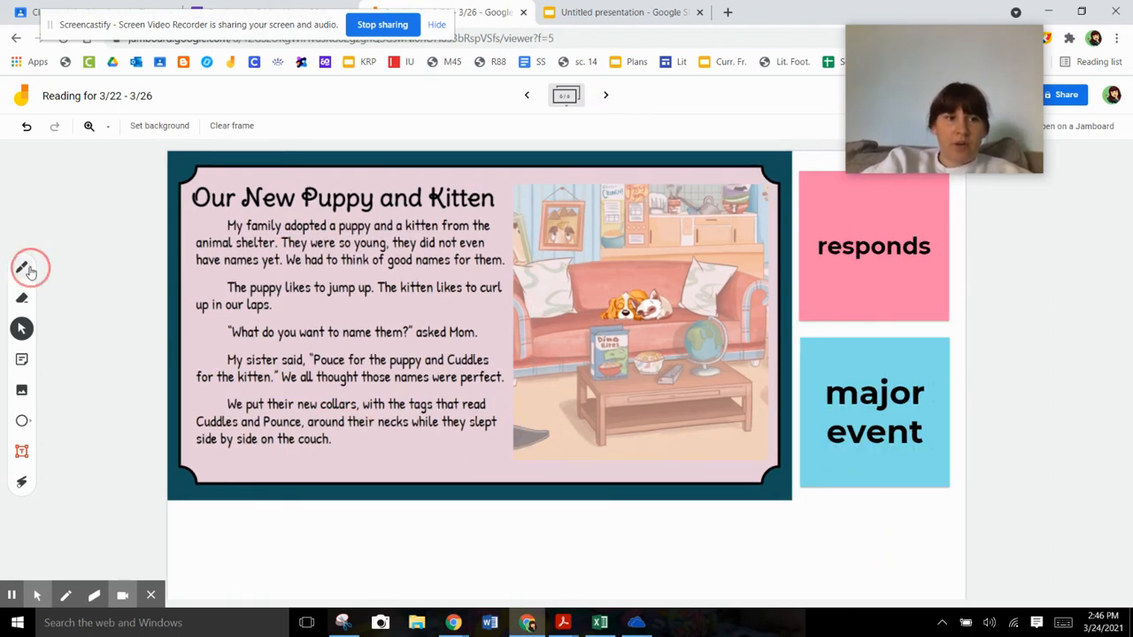
left_click(24, 268)
left_click(111, 268)
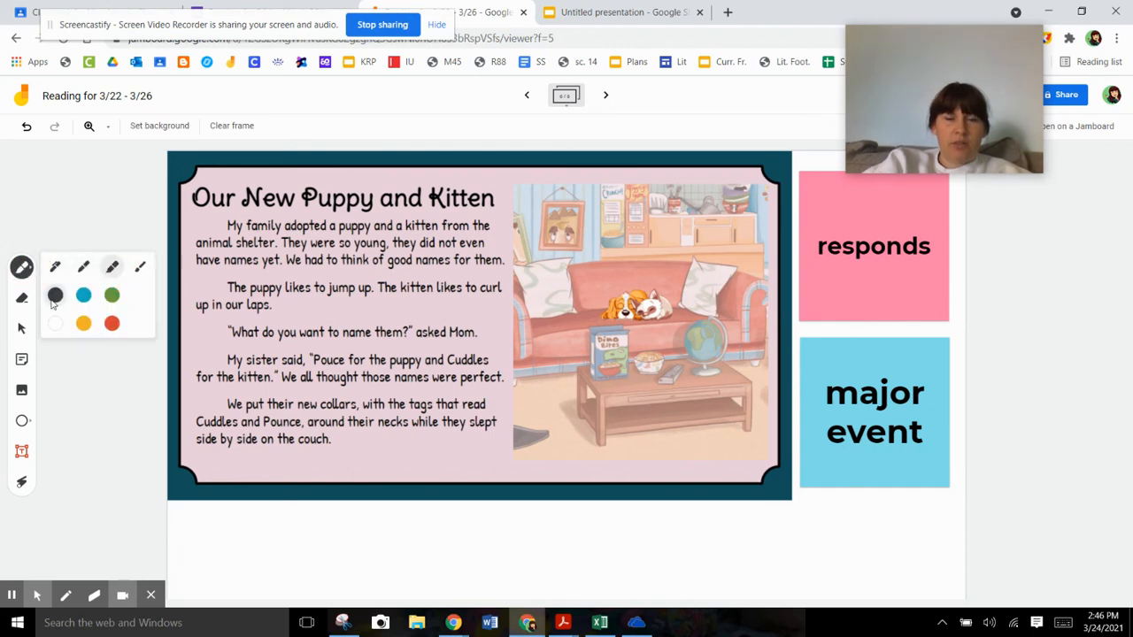
left_click(55, 295)
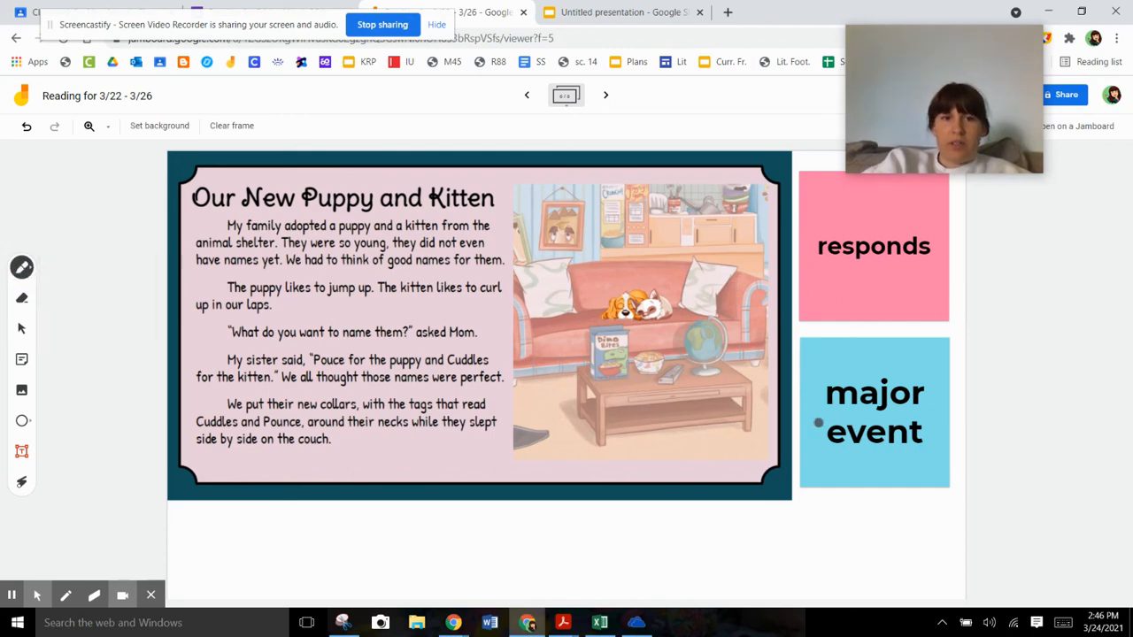
Step: Draw arrows from 'major event' and 'responds' to story sentences, undoing a stray underline
mouse_move(818, 425)
left_mouse_down()
mouse_move(518, 371)
mouse_move(540, 346)
mouse_move(536, 405)
left_mouse_up()
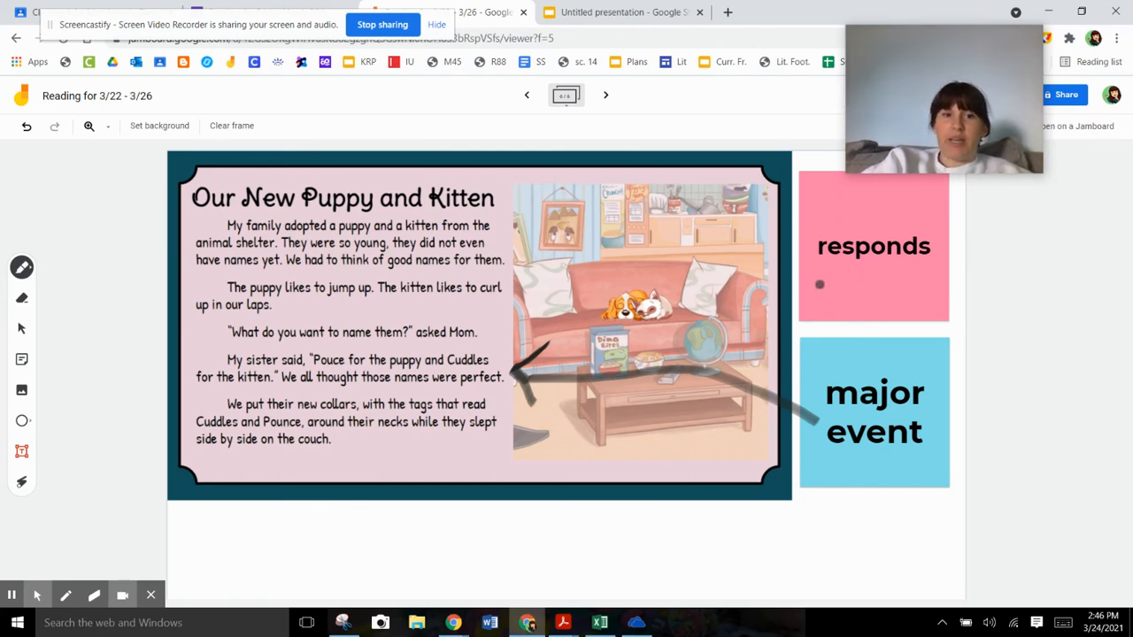
mouse_move(839, 268)
left_mouse_down()
mouse_move(404, 450)
mouse_move(435, 449)
left_mouse_up()
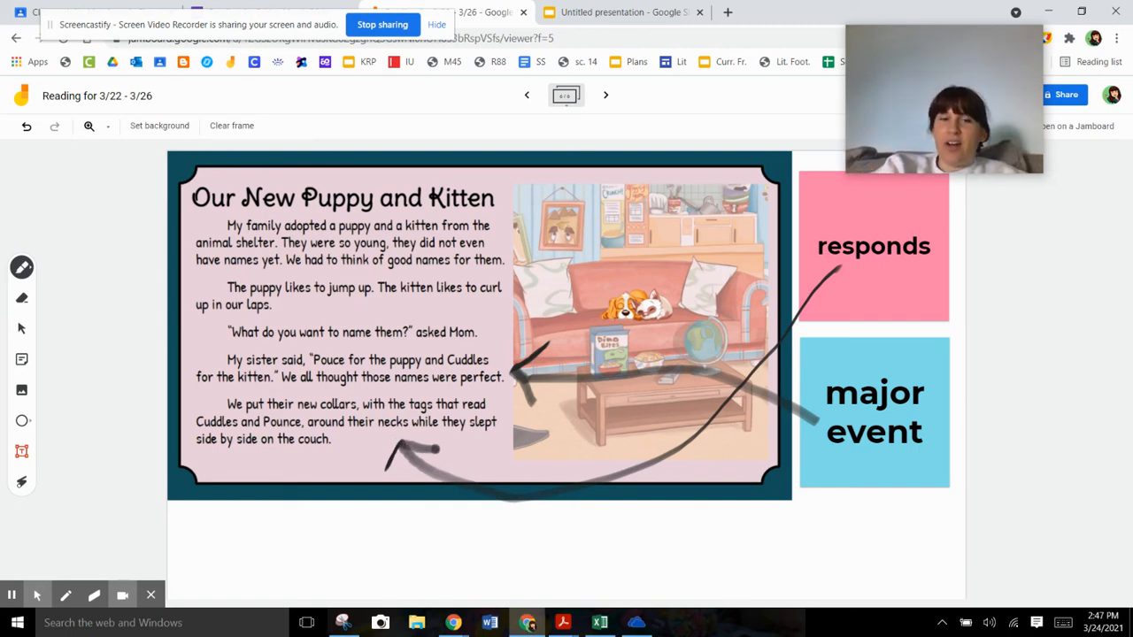
mouse_move(508, 354)
left_mouse_down()
mouse_move(204, 349)
mouse_move(195, 381)
mouse_move(443, 383)
mouse_move(518, 354)
left_mouse_up()
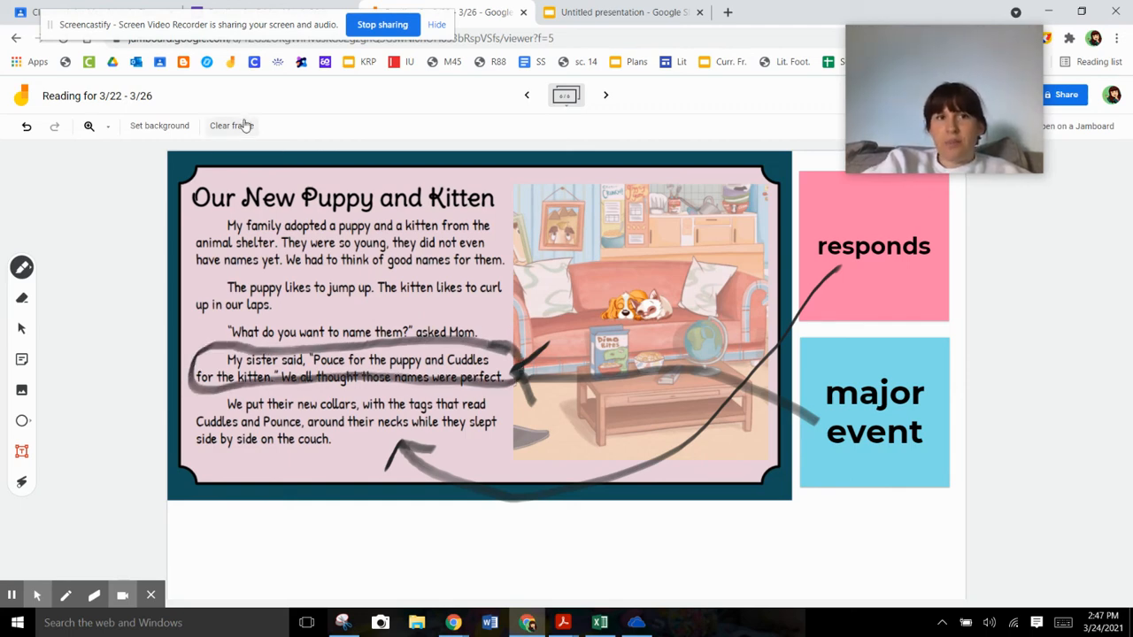
left_click(30, 128)
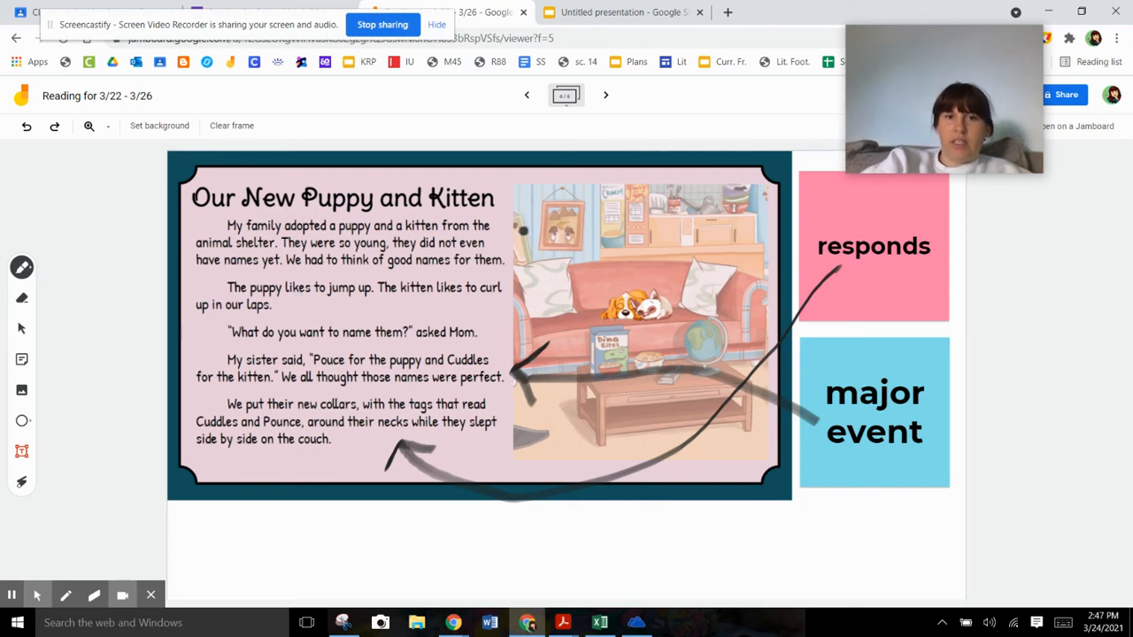
Step: Mark the major event note '2' with arrows to the story, then view the Google Forms reading quiz
mouse_move(520, 222)
left_mouse_down()
mouse_move(535, 261)
mouse_move(830, 368)
left_mouse_up()
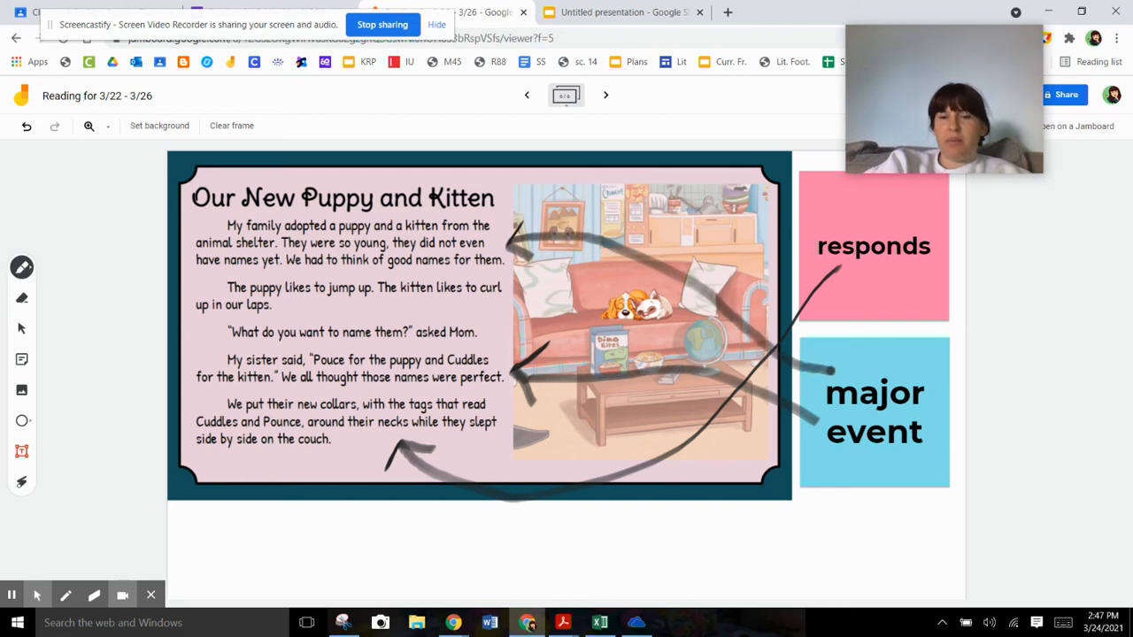
left_click_drag(832, 354, 855, 375)
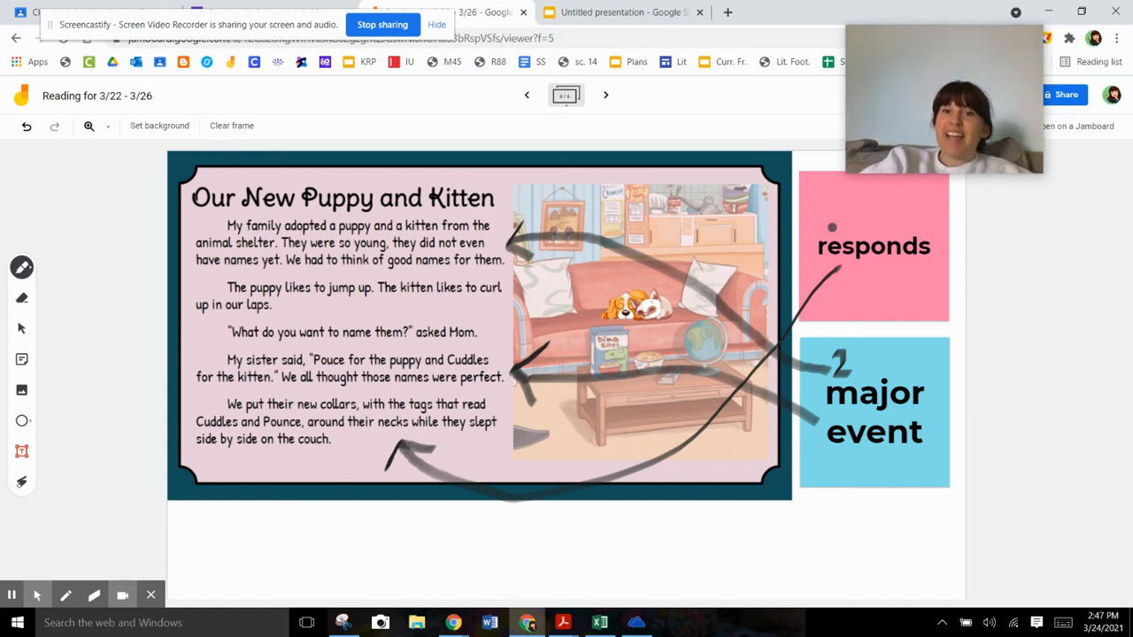
mouse_move(832, 229)
left_mouse_down()
mouse_move(501, 345)
mouse_move(549, 350)
left_mouse_up()
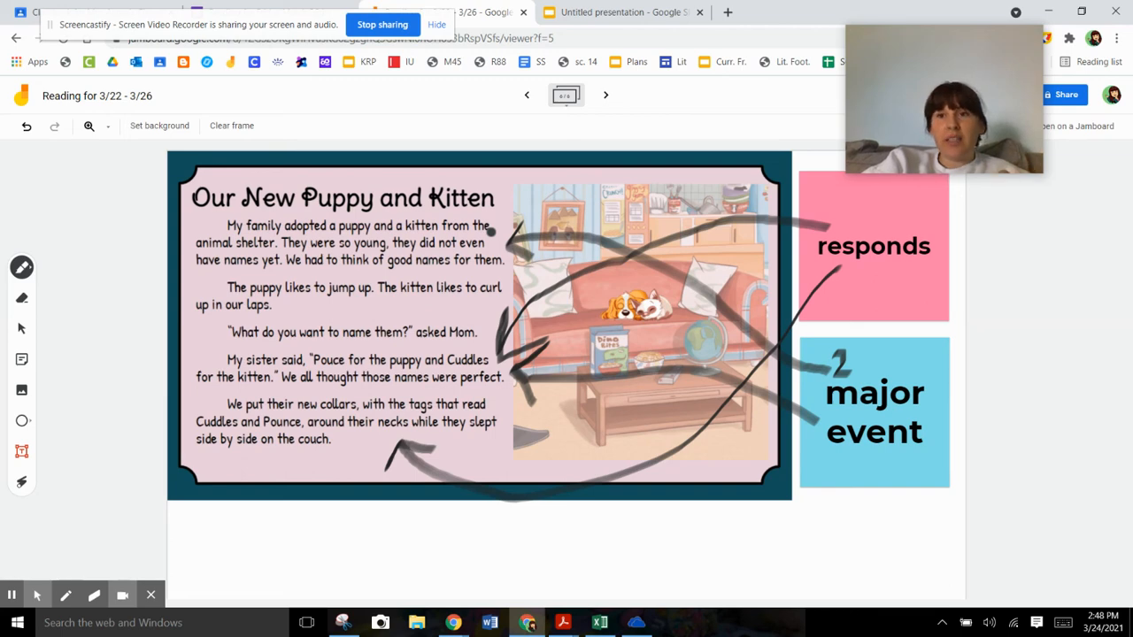
left_click(277, 6)
left_click_drag(1127, 421, 1115, 106)
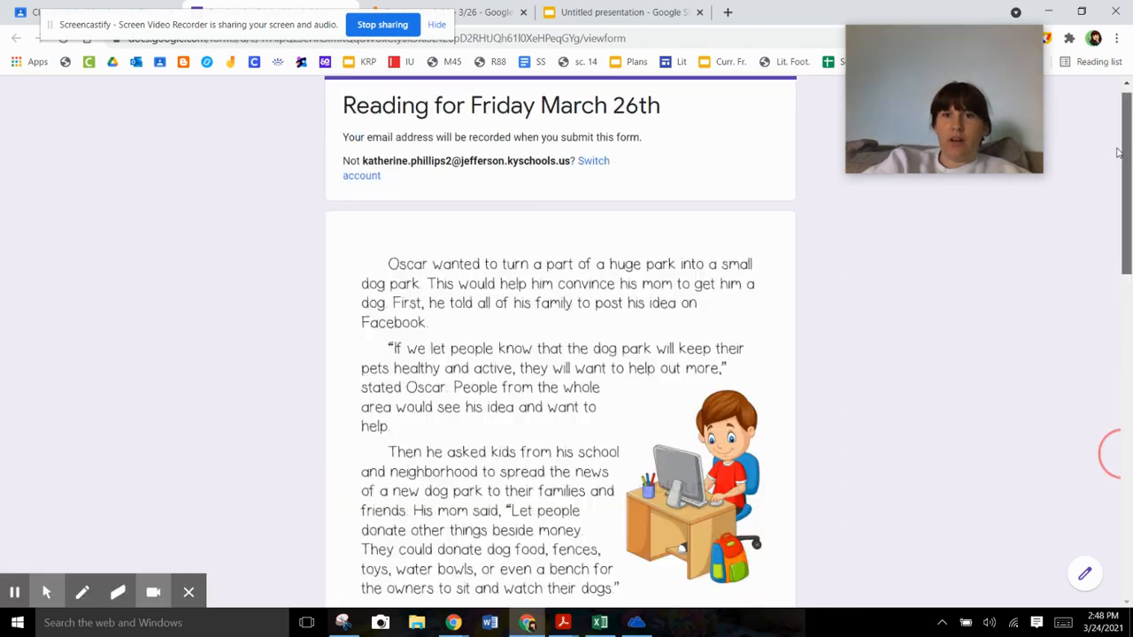
left_click_drag(1126, 132, 1128, 217)
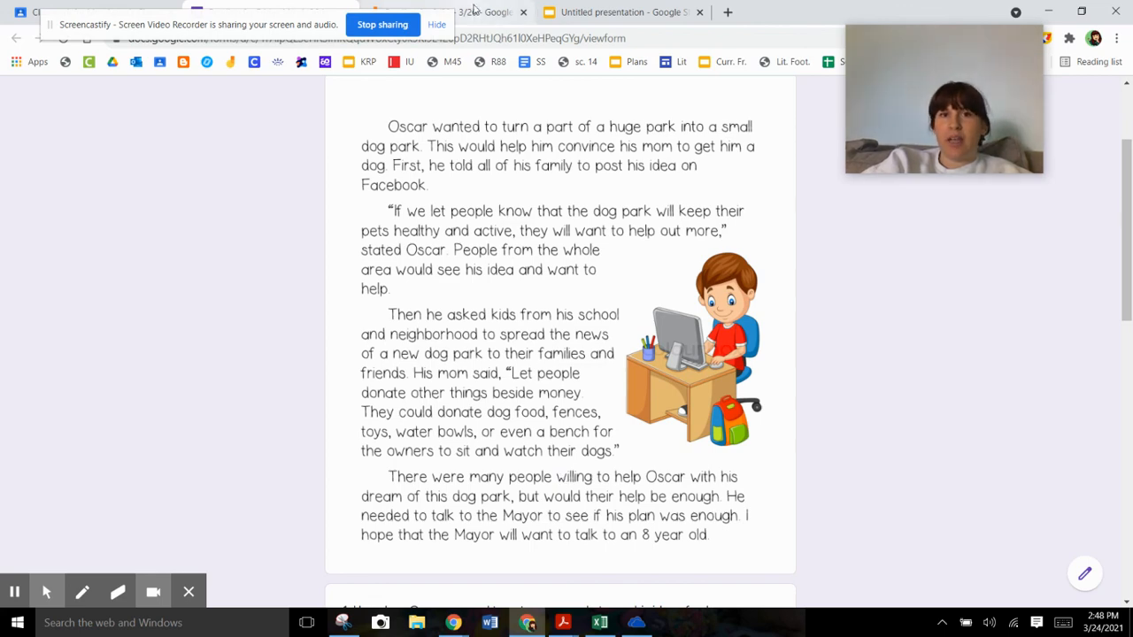
left_click(472, 12)
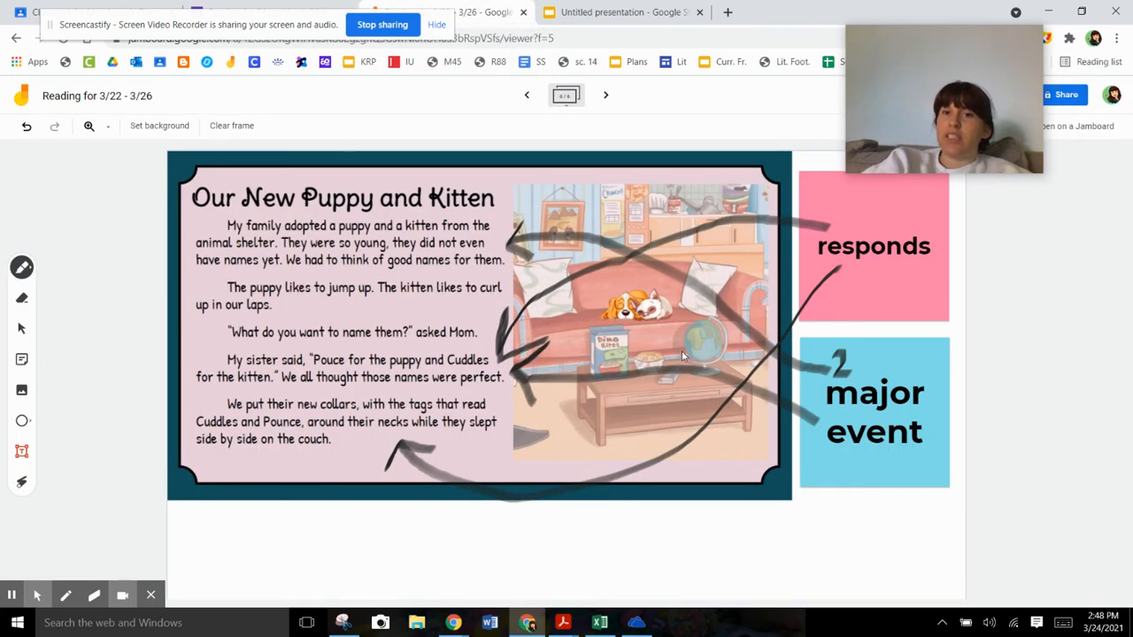